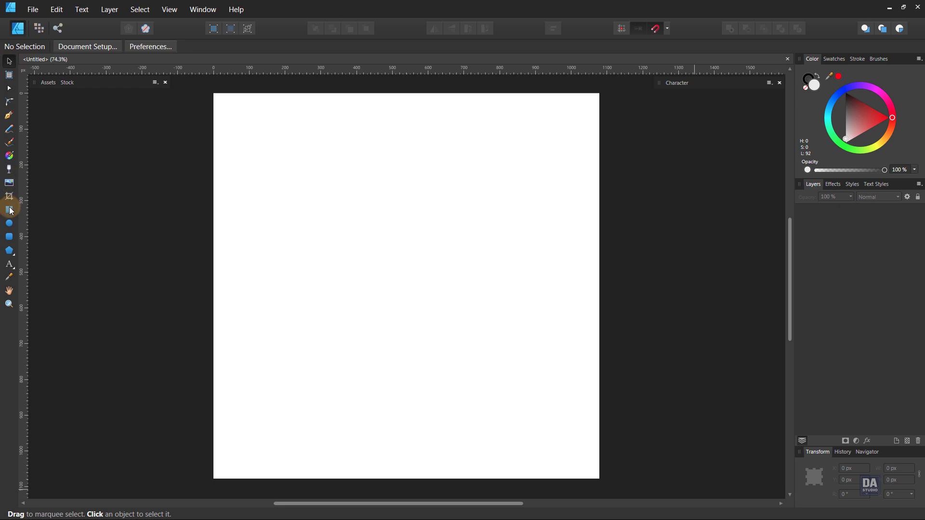
Draw a rectangle over the lower half of the page, convert it to curves and bulge its top edge upward.
left_click(10, 210)
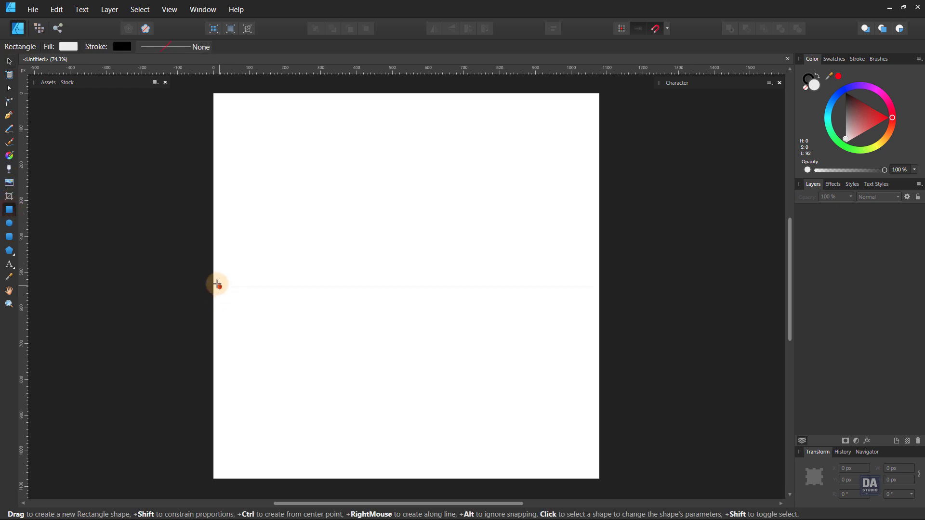
mouse_move(217, 294)
left_mouse_down()
mouse_move(573, 452)
mouse_move(600, 480)
left_mouse_up()
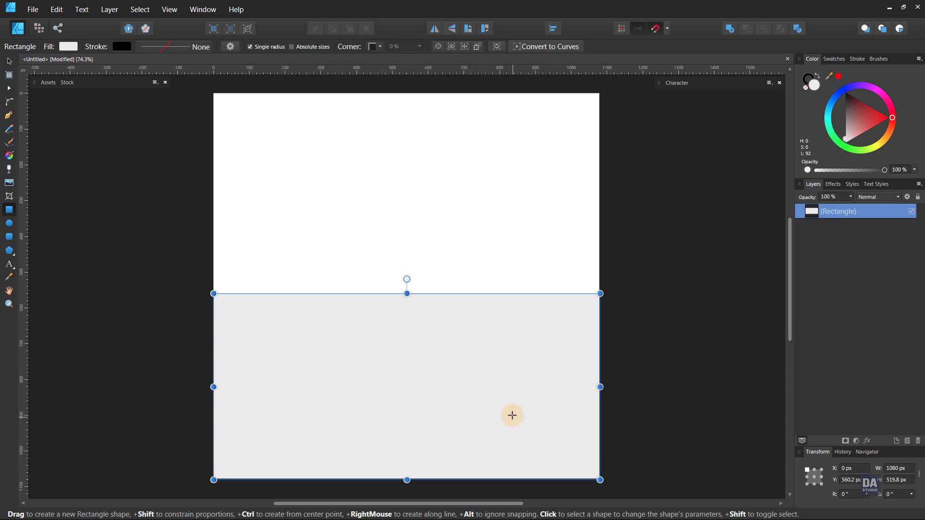
left_click(535, 48)
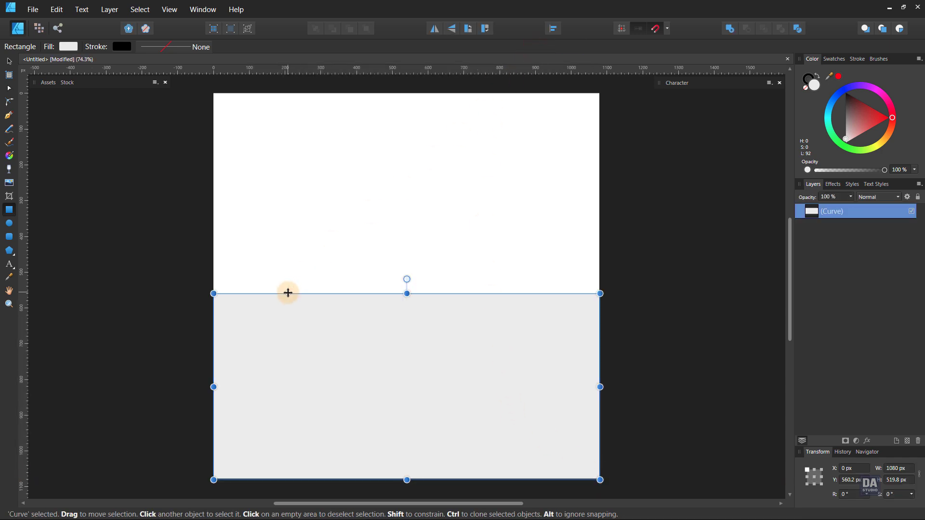
key("a")
left_click_drag(288, 293, 269, 237)
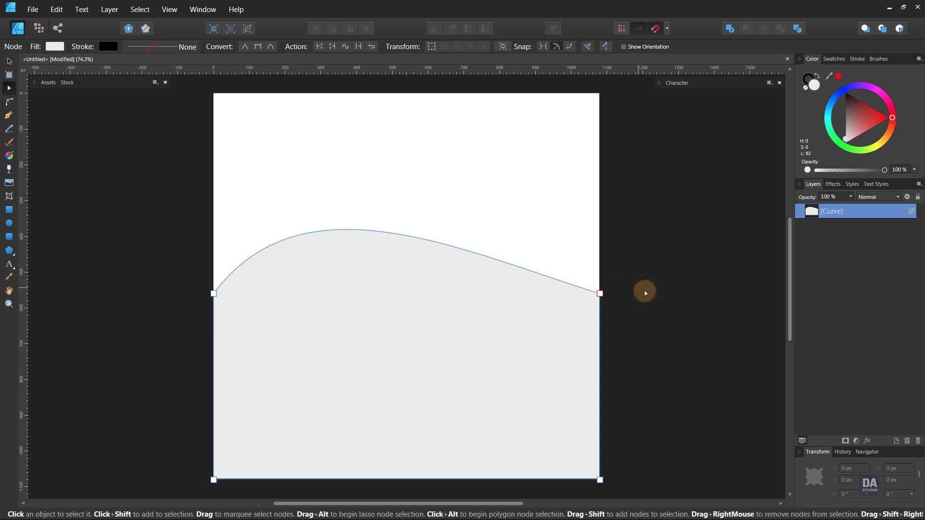
Move the top edge's end nodes and bend its handles into an S-shaped wave.
left_click(600, 293)
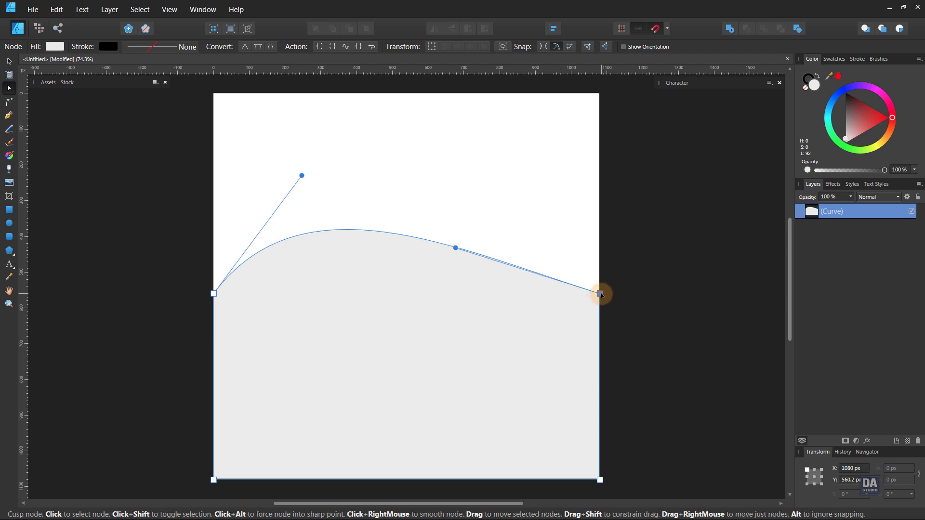
left_click_drag(600, 293, 600, 257)
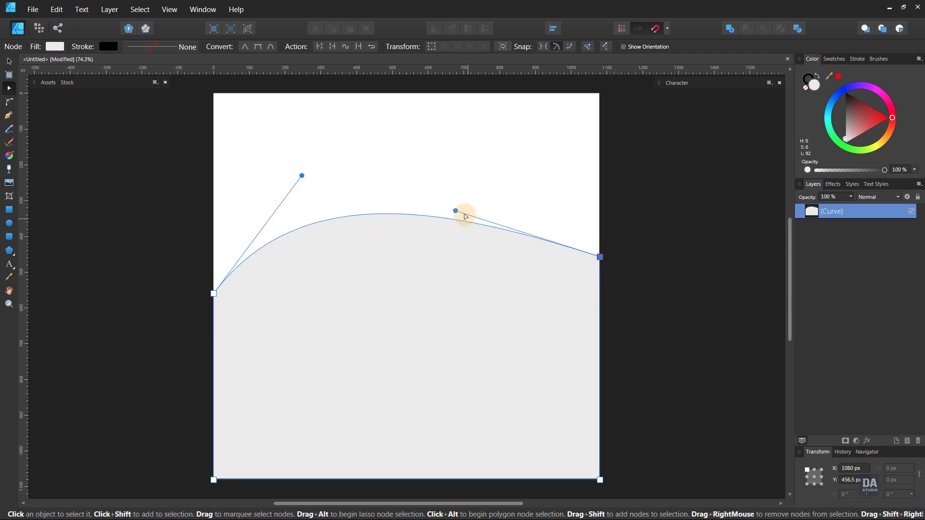
mouse_move(456, 210)
left_mouse_down()
mouse_move(491, 382)
mouse_move(477, 381)
left_mouse_up()
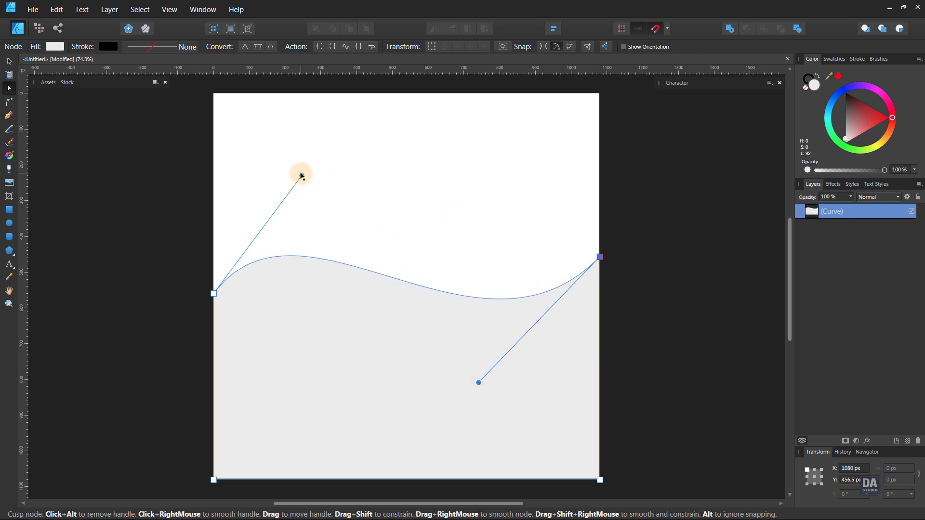
left_click_drag(301, 174, 381, 133)
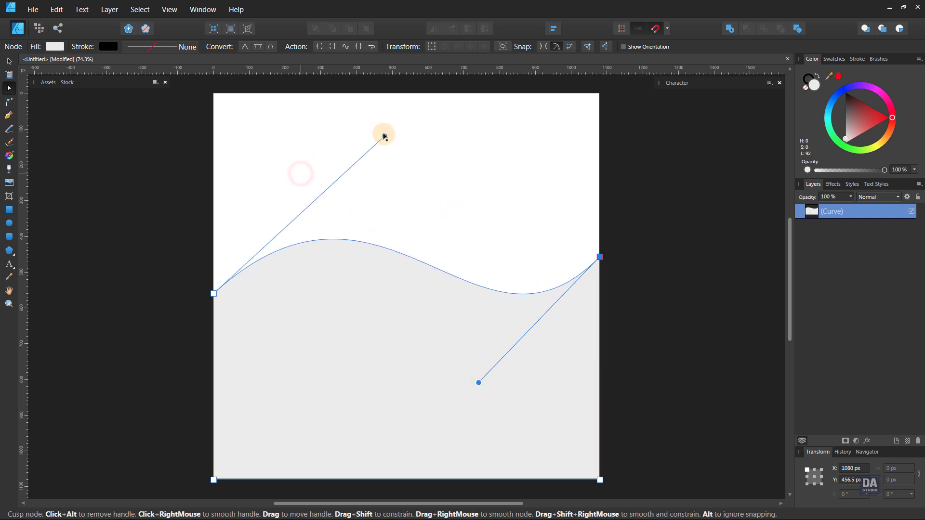
left_click(214, 294)
left_click_drag(214, 294, 217, 310)
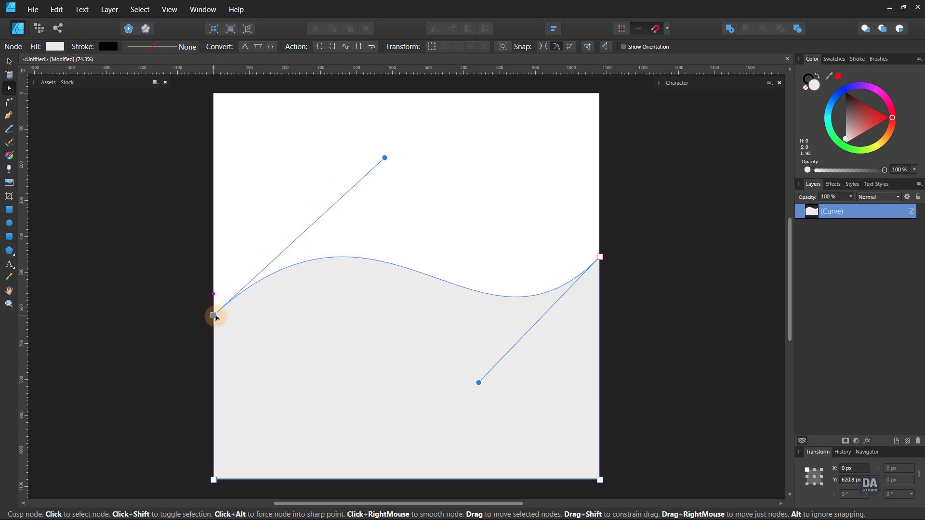
left_click_drag(479, 385, 474, 398)
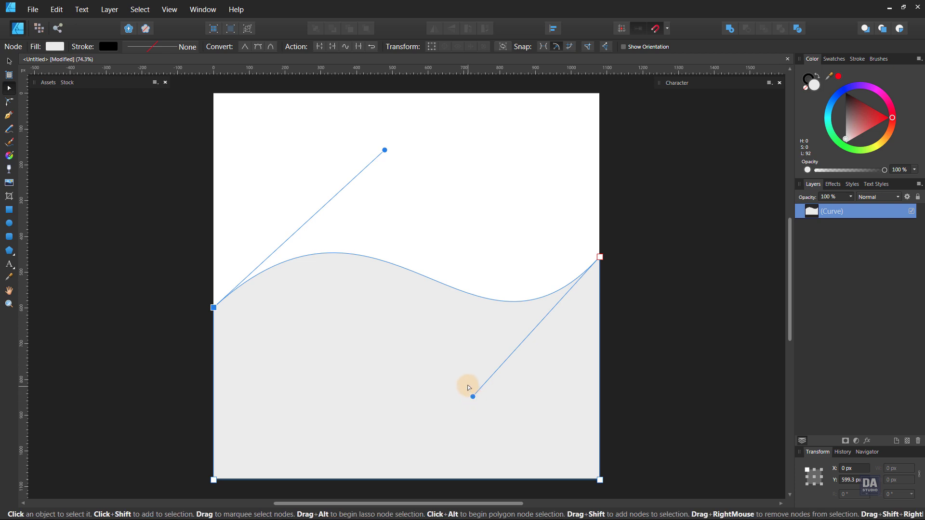
Raise the wave's bottom edge to make it 1080 × 519.9 px and align it with the page bottom.
key("v")
left_click_drag(407, 252, 407, 278)
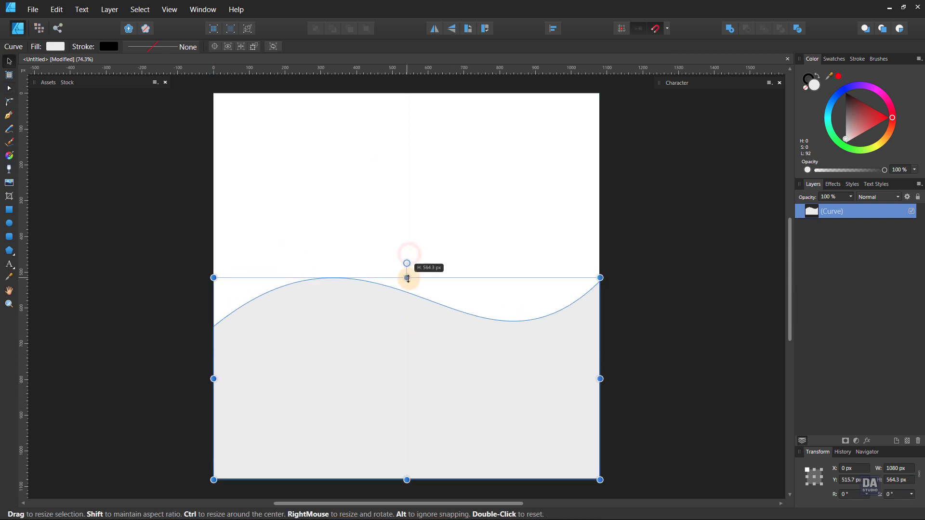
key("ctrl+z")
key("a")
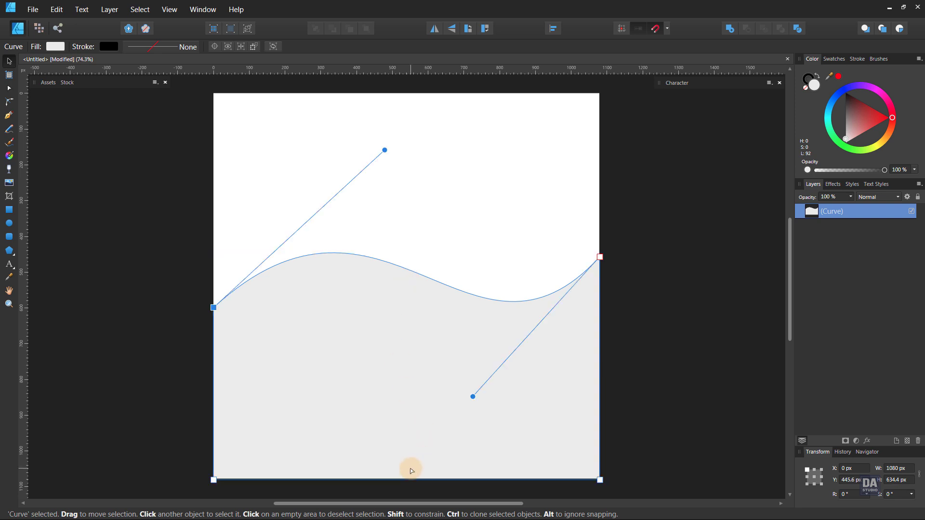
mouse_move(192, 452)
left_mouse_down()
mouse_move(627, 501)
mouse_move(601, 439)
left_mouse_up()
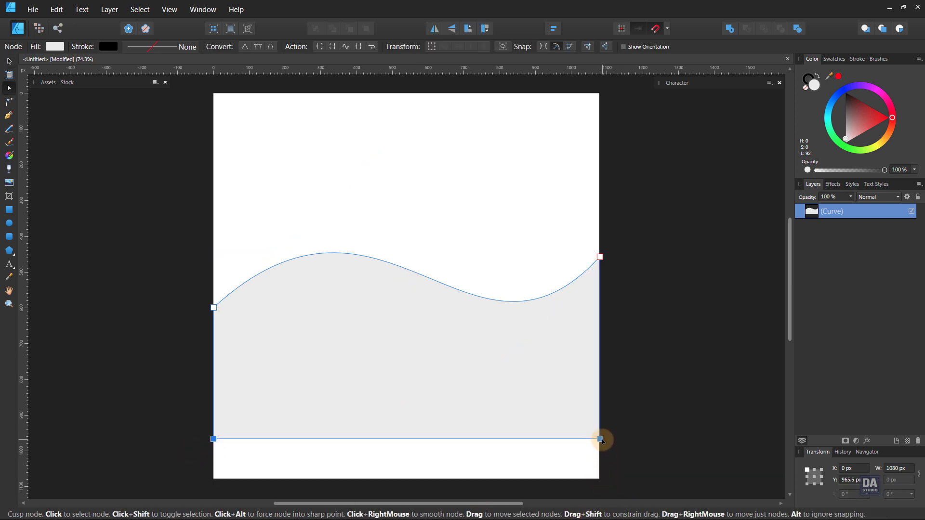
key("v")
left_click_drag(567, 406, 565, 444)
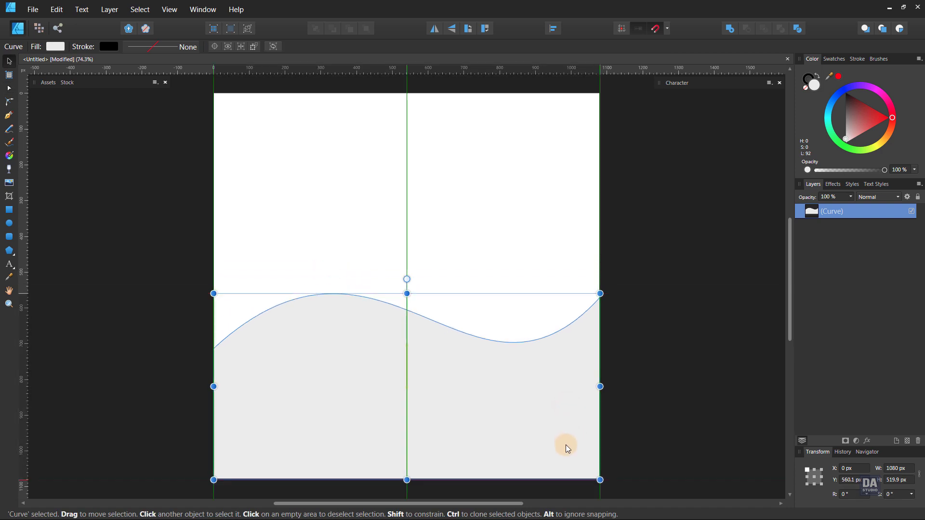
left_click(651, 421)
left_click(527, 395)
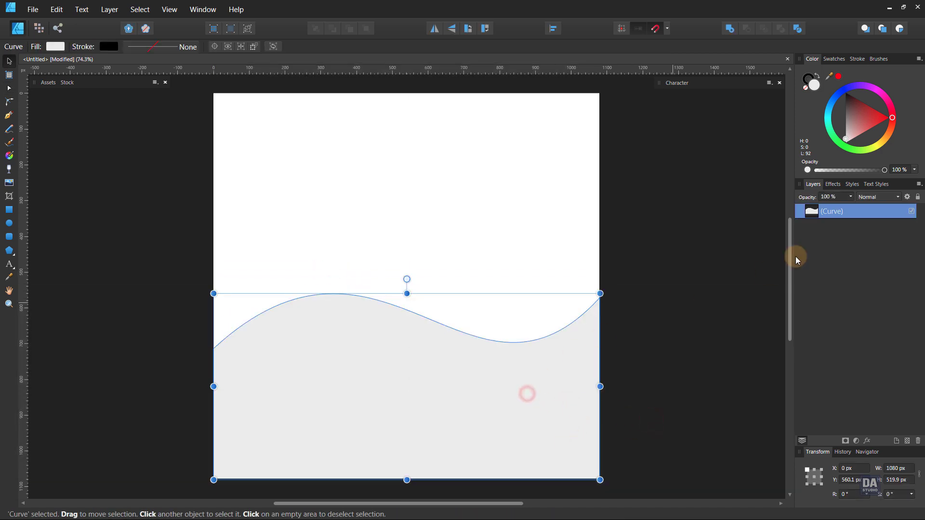
Duplicate the wave, shift the lower copy slightly up and give it a darker grey fill.
right_click(848, 213)
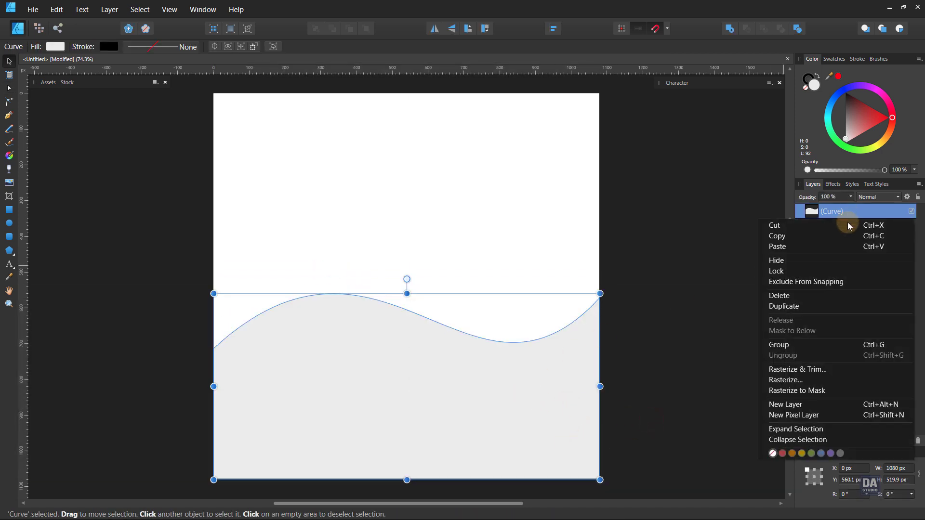
left_click(831, 306)
left_click(822, 228)
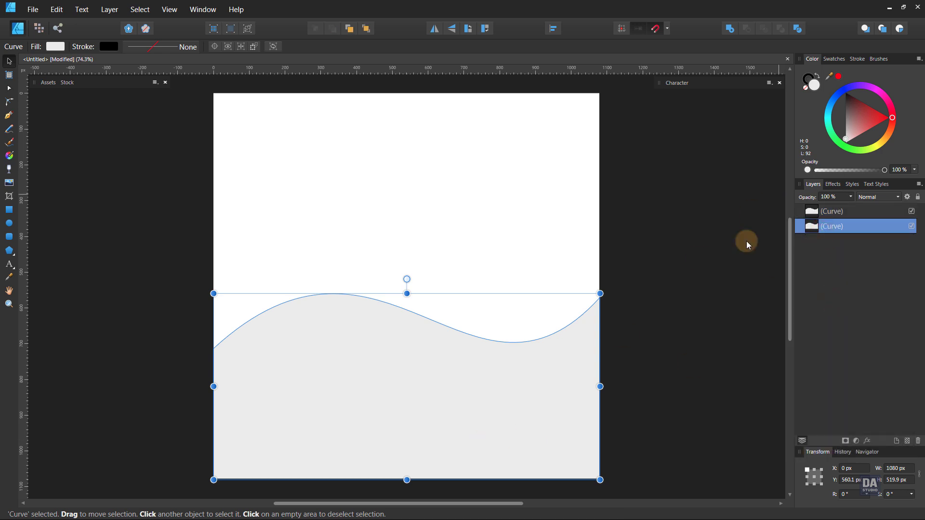
left_click_drag(505, 429, 506, 421)
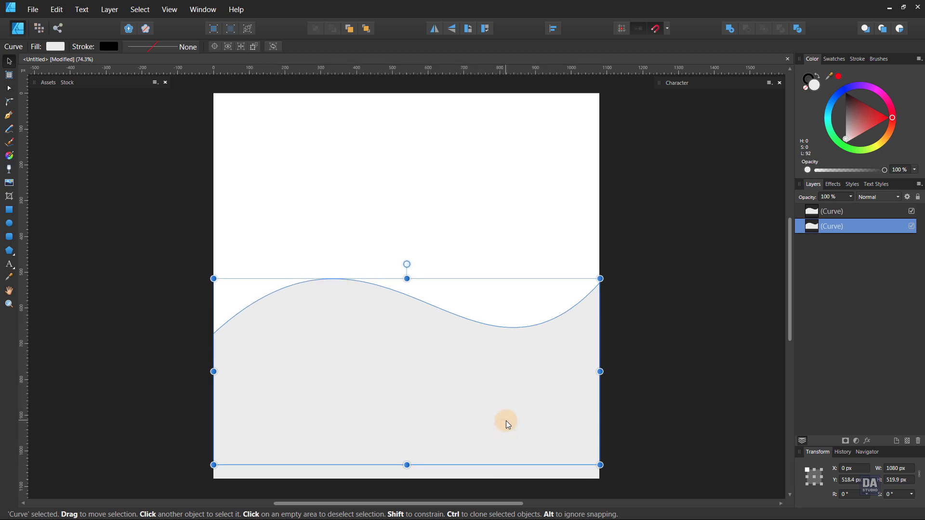
left_click_drag(847, 143, 846, 126)
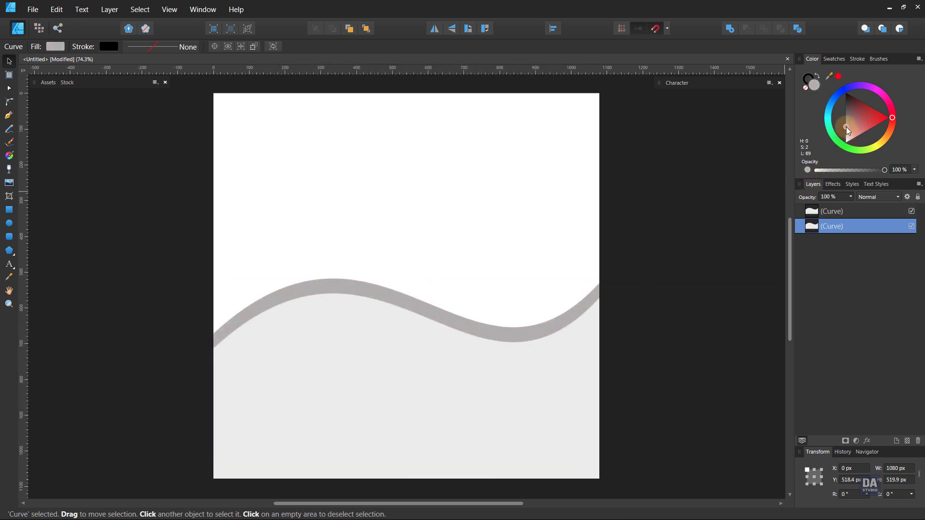
left_click(646, 281)
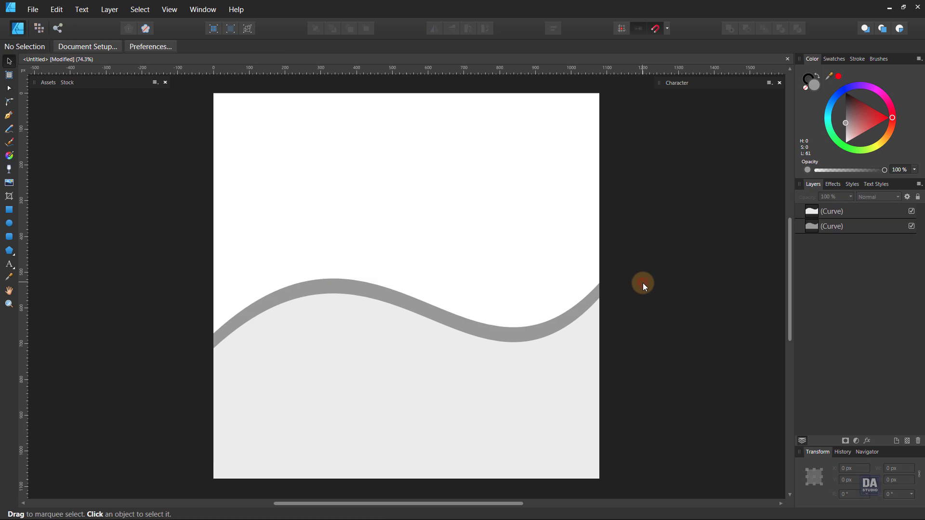
Draw a grey circle in the upper right and resize it to about 597 × 597 px.
left_click(9, 223)
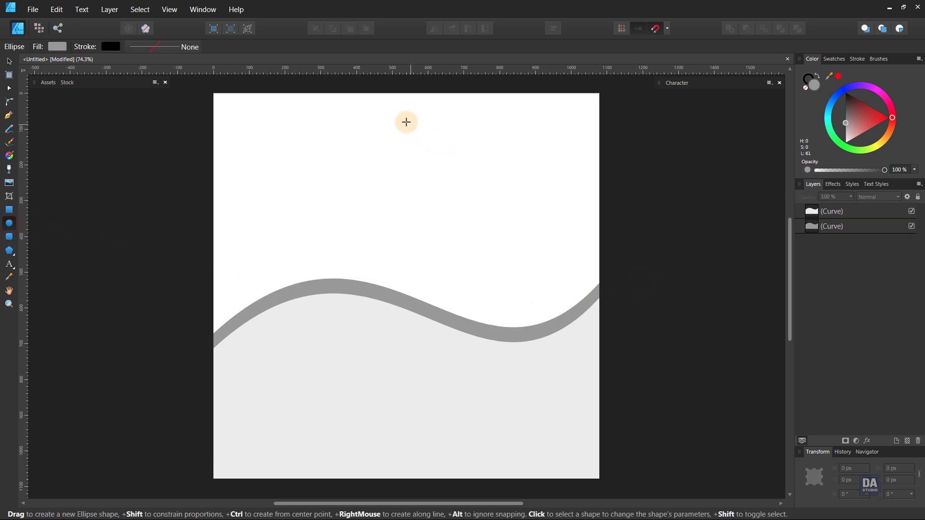
left_click_drag(407, 116, 582, 307)
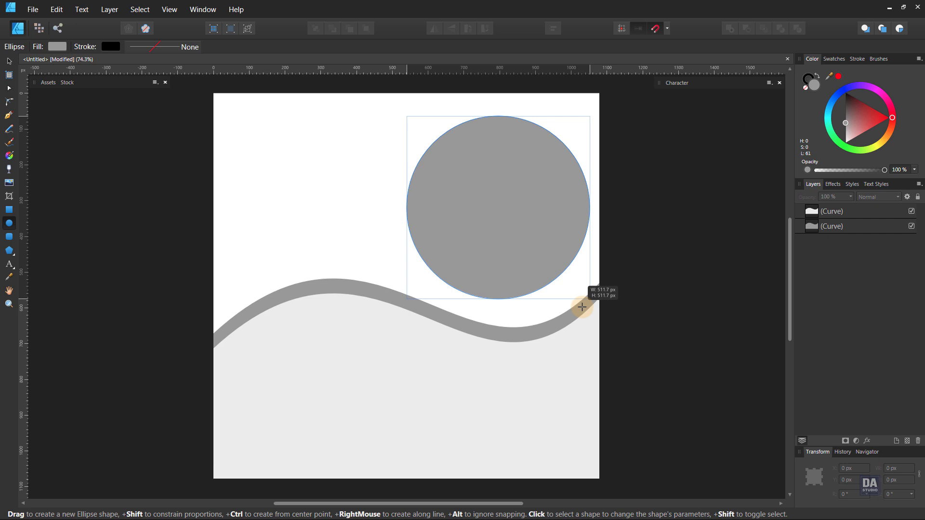
left_click_drag(582, 307, 589, 309)
key("v")
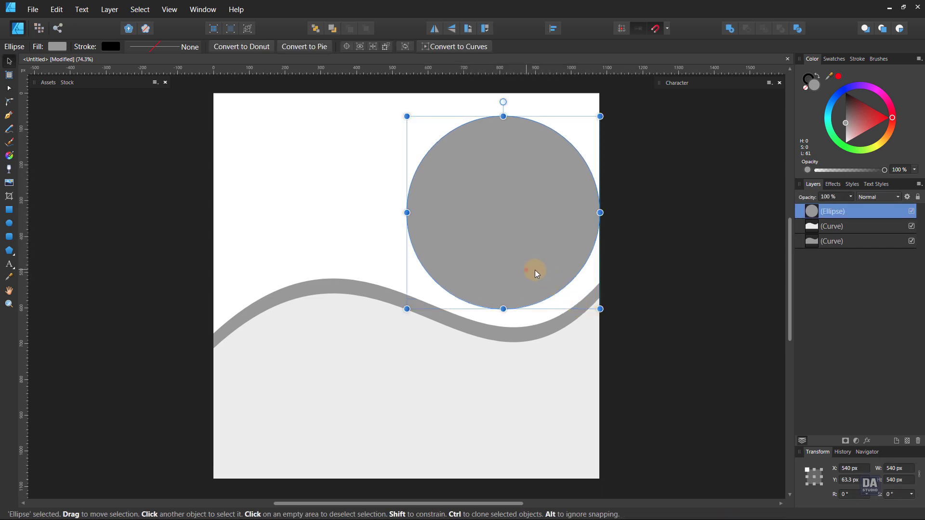
left_click_drag(527, 270, 551, 265)
left_click_drag(431, 106, 413, 109)
left_click_drag(528, 179, 520, 199)
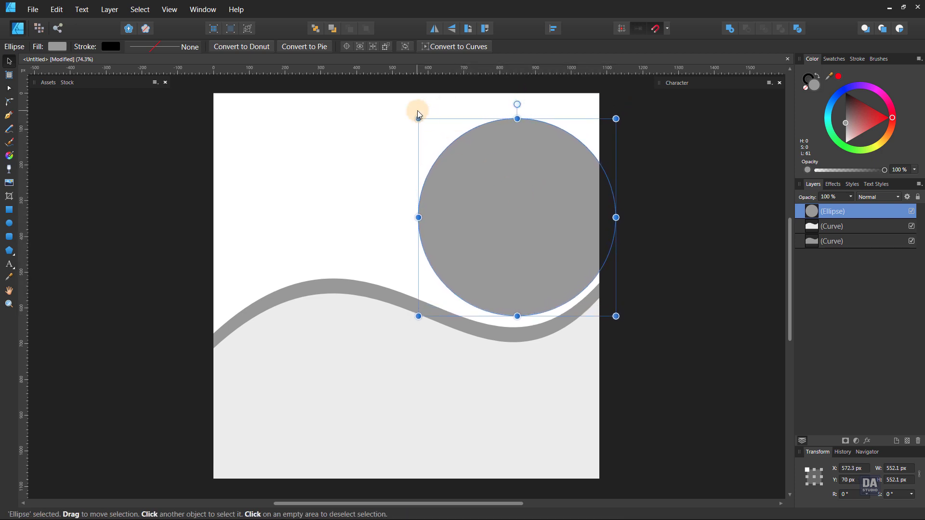
left_click_drag(409, 113, 402, 102)
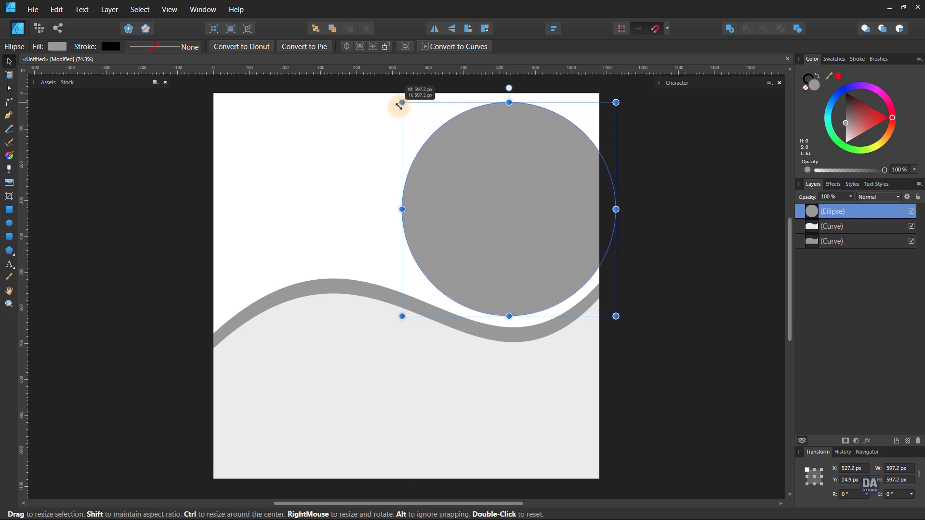
right_click(852, 214)
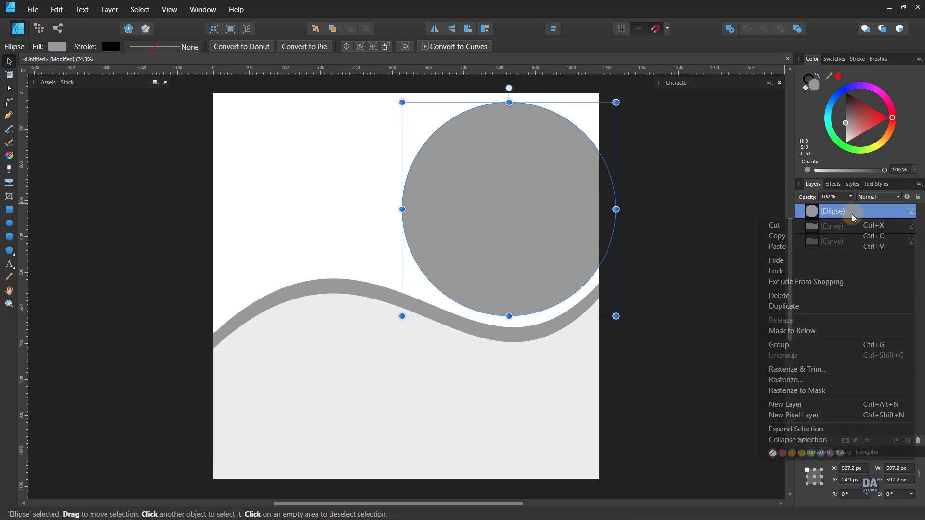
Duplicate the circle, shrink the copy to about 561 px and lighten its fill to near-white.
left_click(837, 305)
left_click_drag(616, 102, 609, 130)
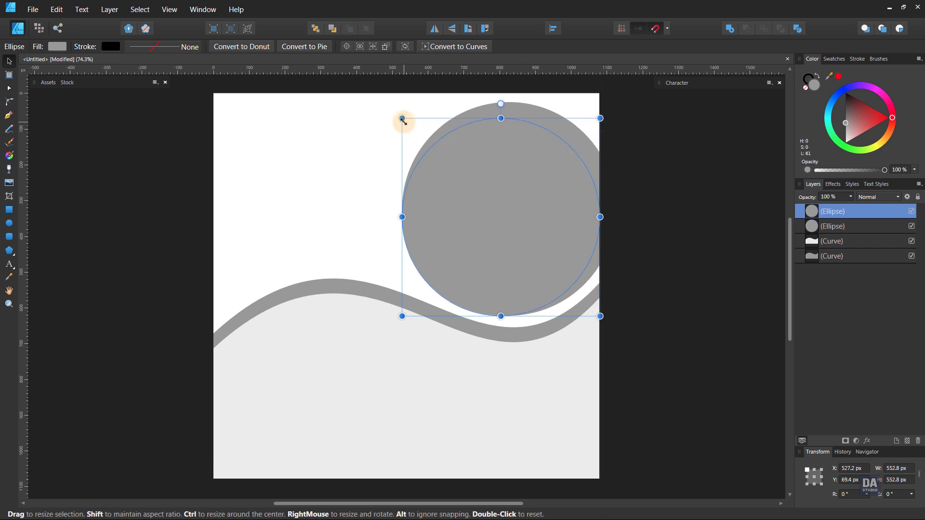
left_click_drag(404, 121, 411, 127)
left_click_drag(462, 189, 472, 185)
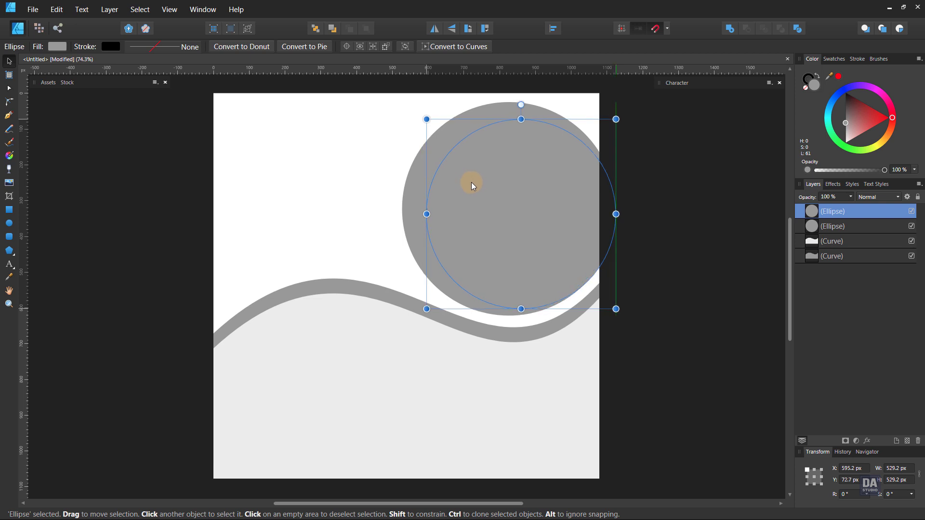
left_click_drag(417, 117, 406, 118)
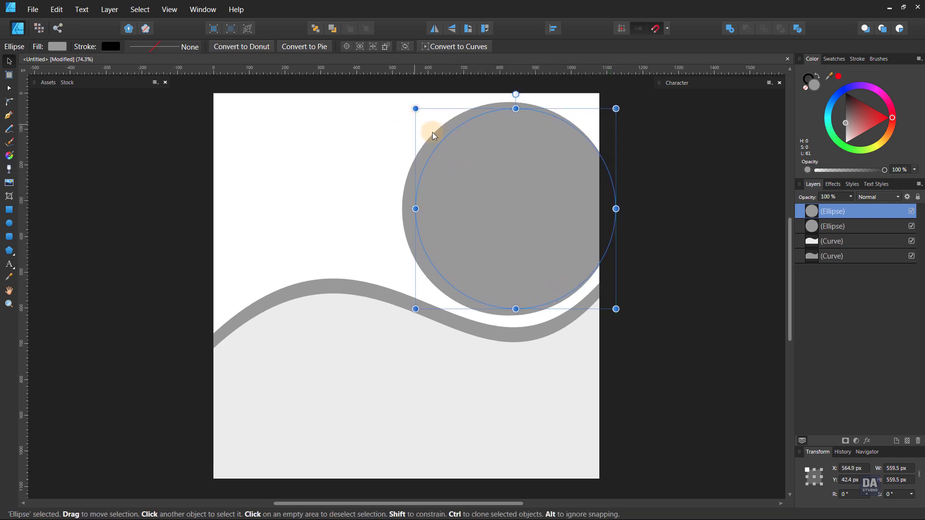
left_click_drag(847, 122, 846, 138)
left_click(693, 207)
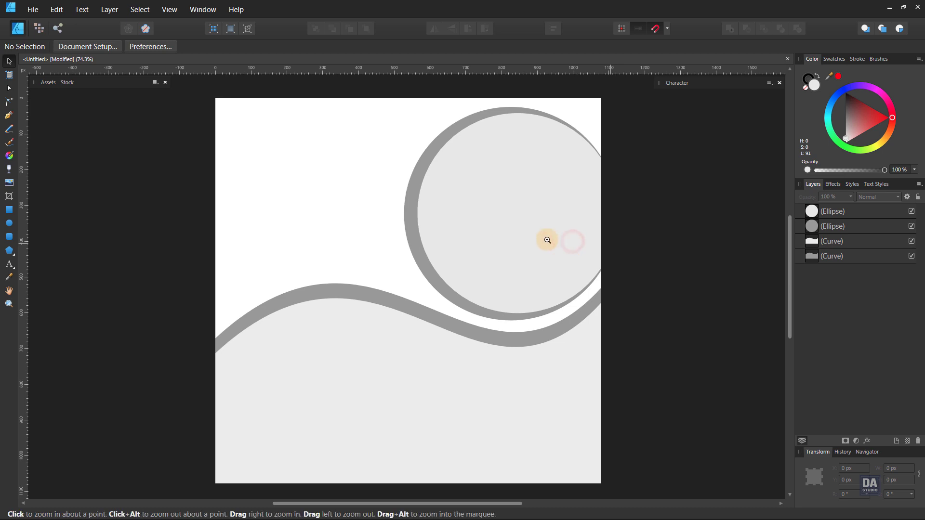
mouse_move(546, 240)
left_mouse_down()
mouse_move(496, 224)
mouse_move(516, 230)
left_mouse_up()
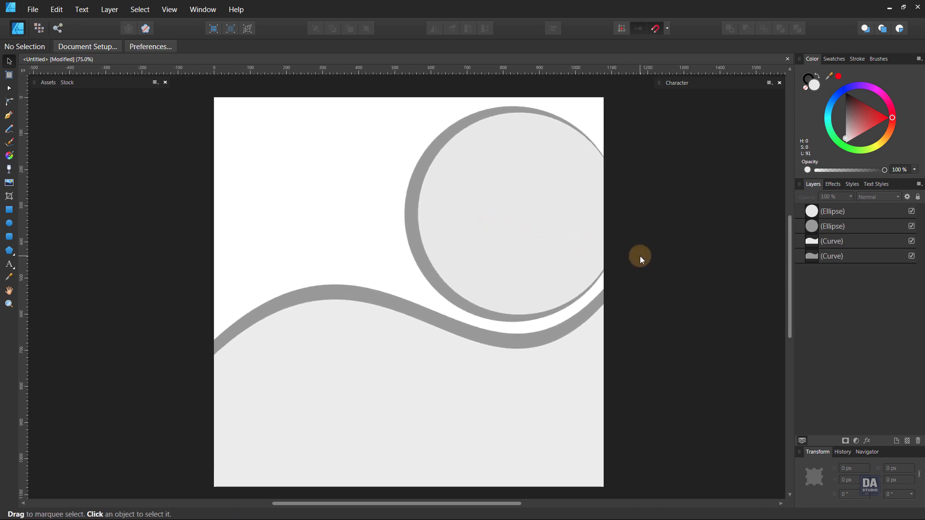
In the office photo, unlock the Background layer, shrink it to about 844 × 563 px and copy it.
left_click(586, 59)
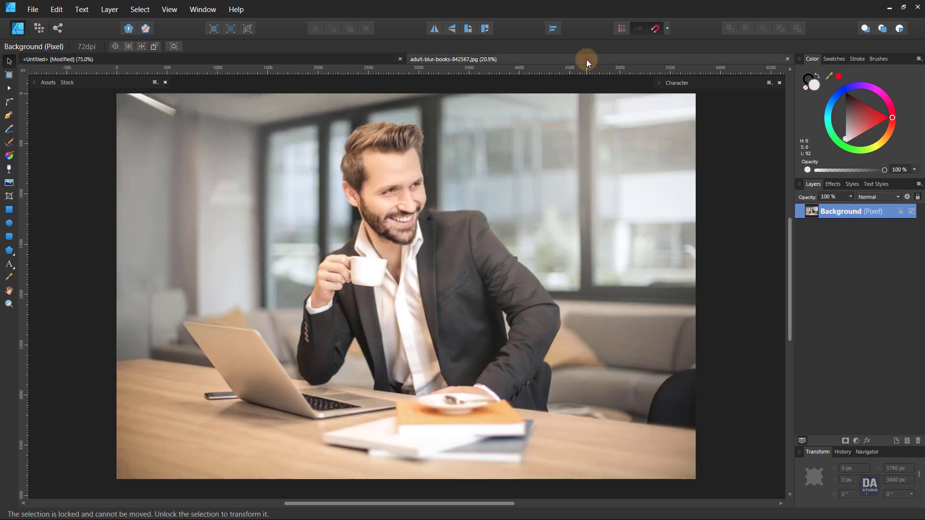
left_click(572, 184)
left_click(902, 212)
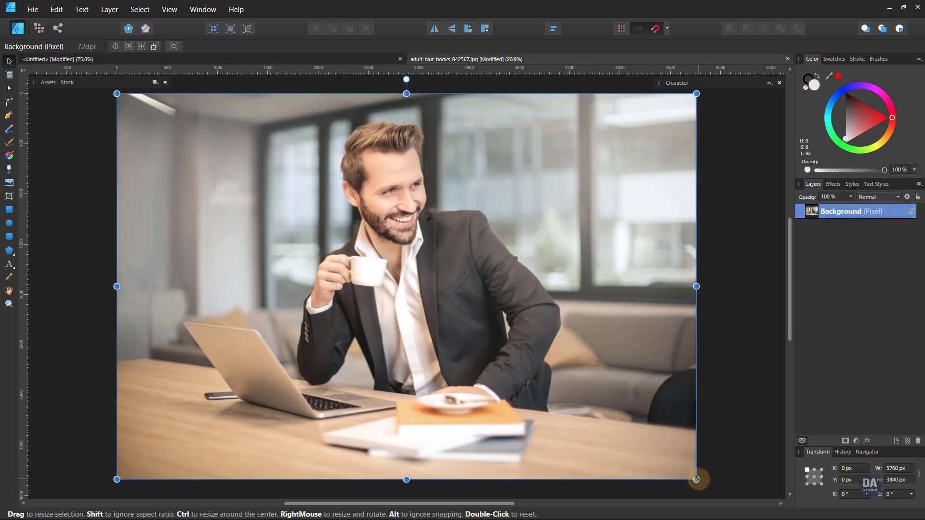
mouse_move(696, 480)
left_mouse_down()
mouse_move(227, 184)
mouse_move(201, 150)
left_mouse_up()
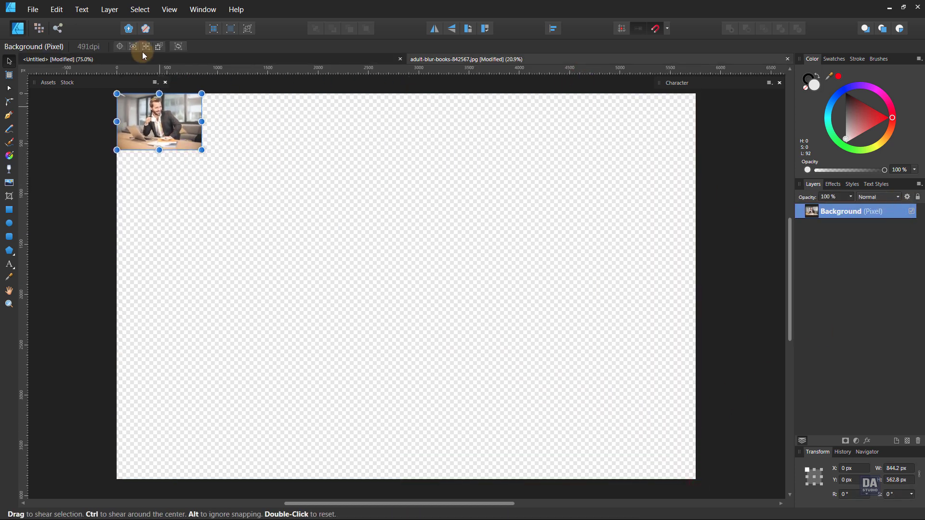
left_click(57, 10)
Paste the photo into the flyer and clip it inside the inner circle.
left_click(56, 56)
left_click(73, 58)
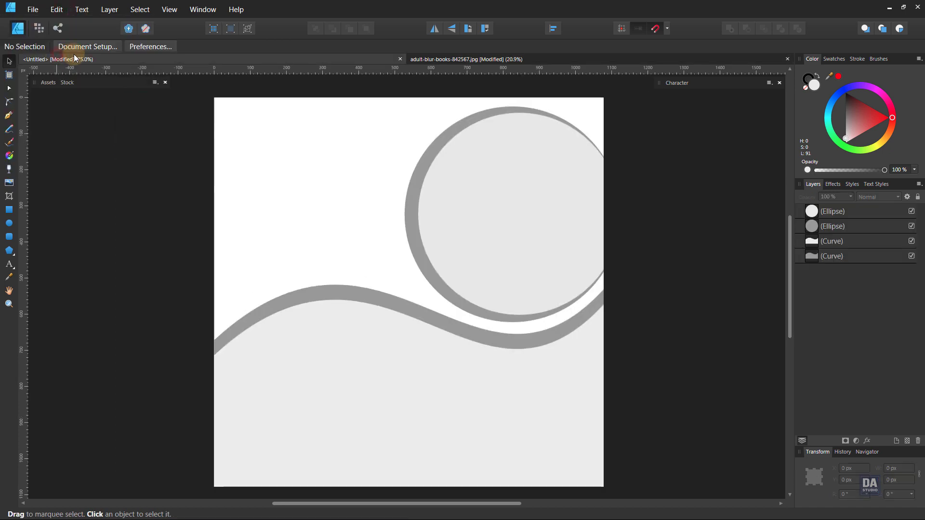
left_click(60, 14)
left_click(54, 65)
left_click_drag(366, 235, 514, 243)
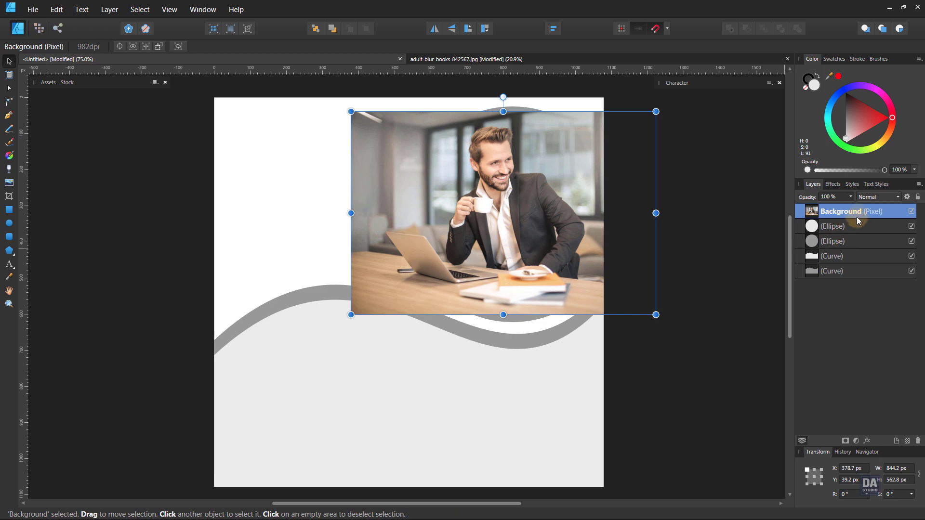
left_click_drag(857, 217, 861, 227)
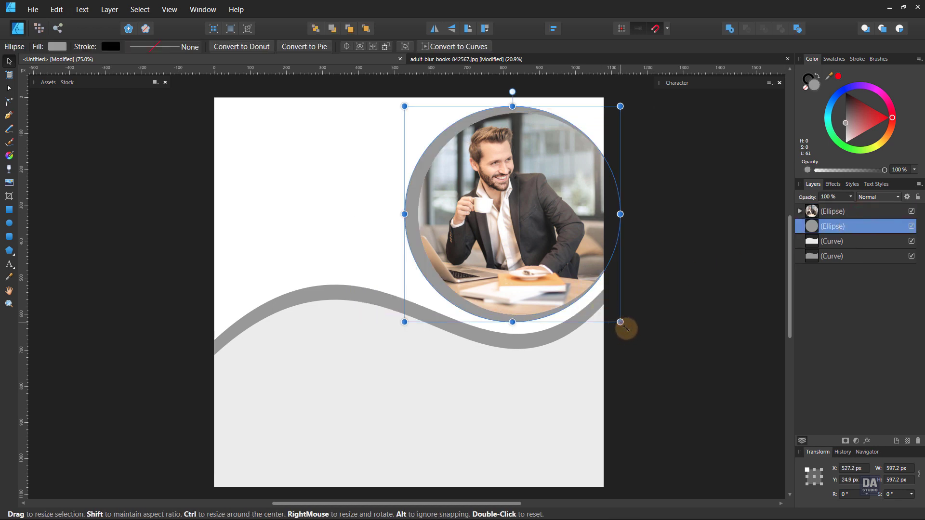
Resize and reposition the clipped photo so the smiling man fills the circle.
left_click_drag(620, 322, 665, 355)
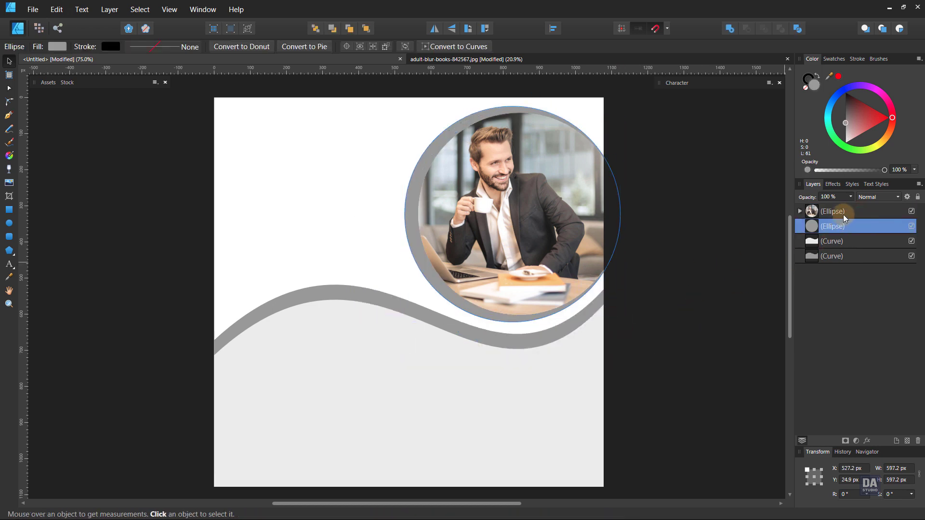
left_click(800, 211)
left_click(829, 227)
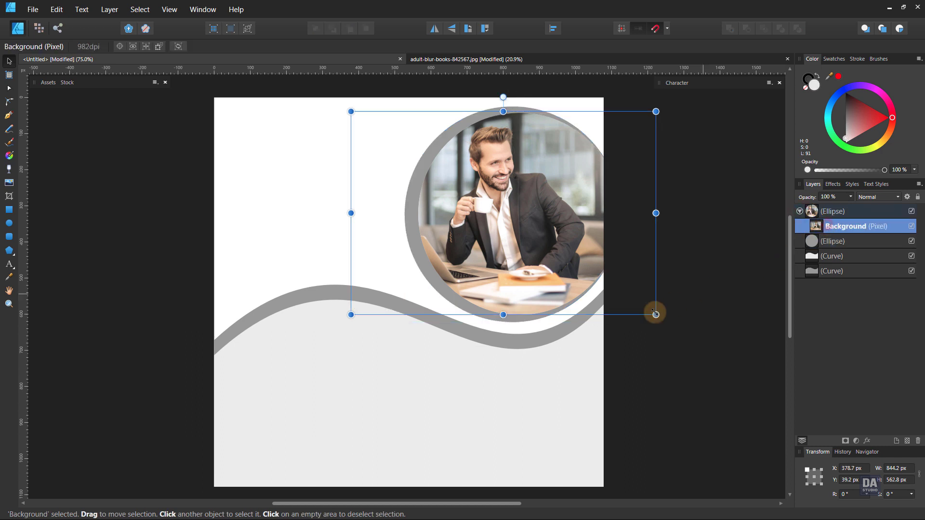
left_click_drag(656, 315, 717, 364)
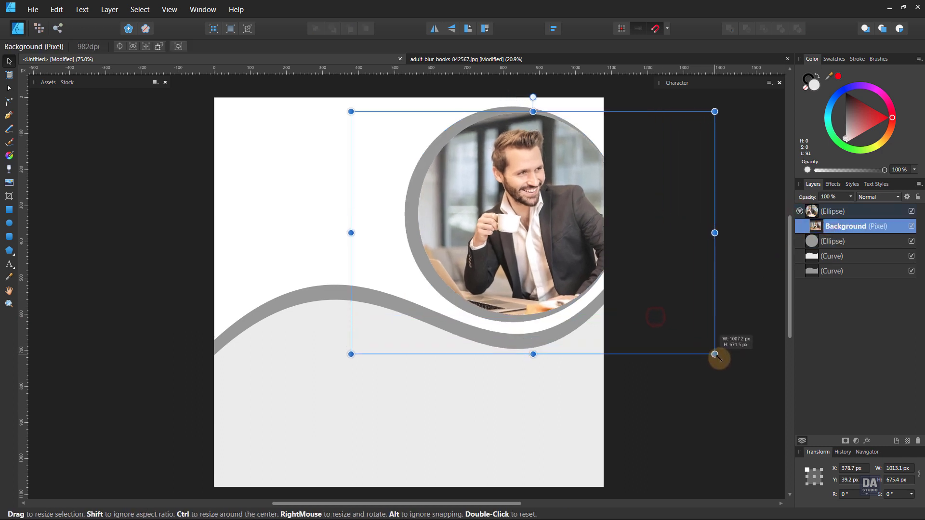
left_click(682, 329)
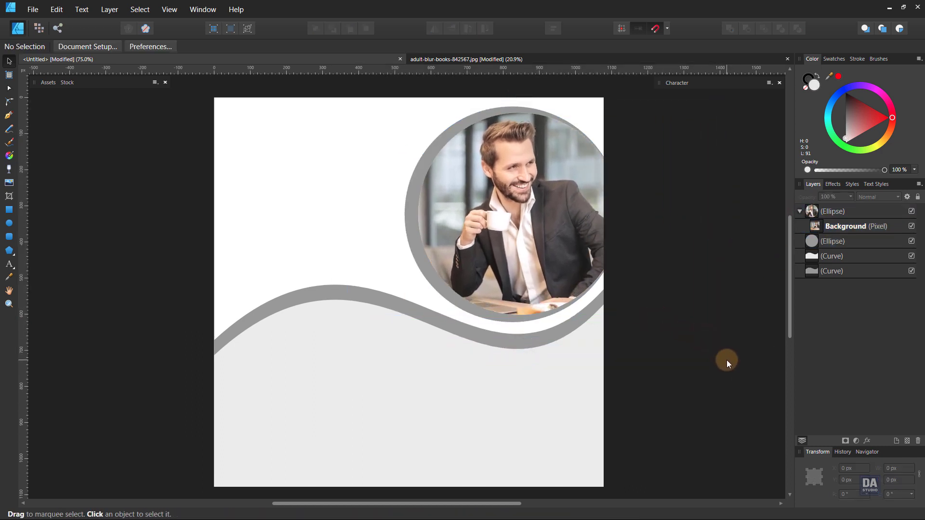
left_click(577, 273)
left_click_drag(717, 359, 673, 347)
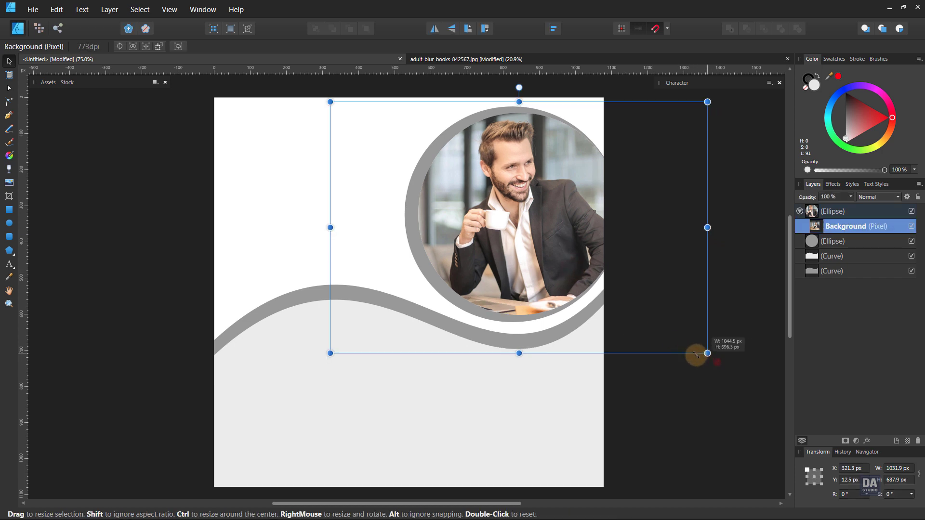
left_click_drag(637, 319, 652, 324)
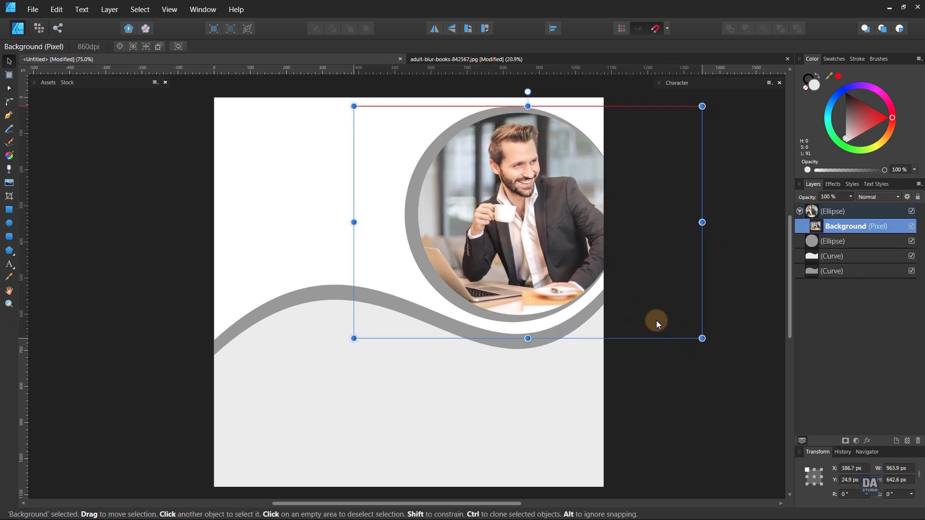
Nudge the photo's framing inside the ring and check the result.
left_click(739, 384)
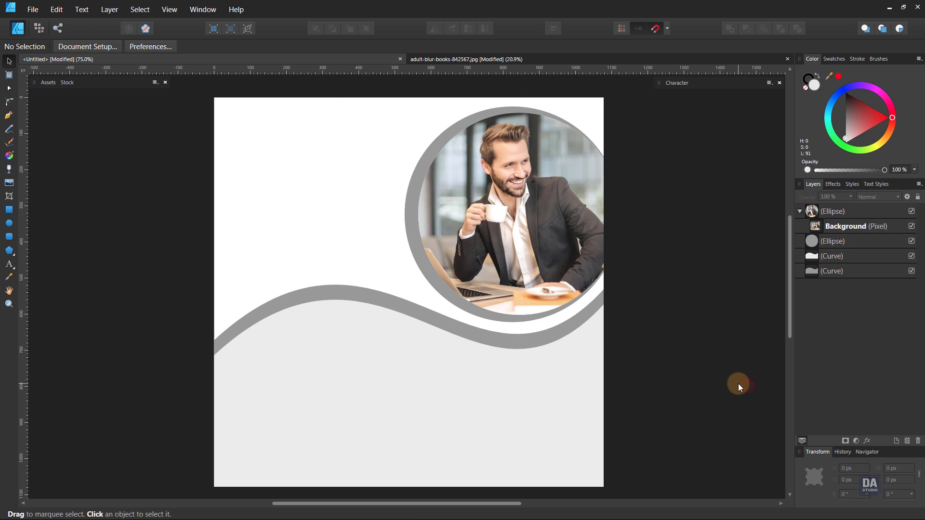
left_click_drag(554, 265, 543, 265)
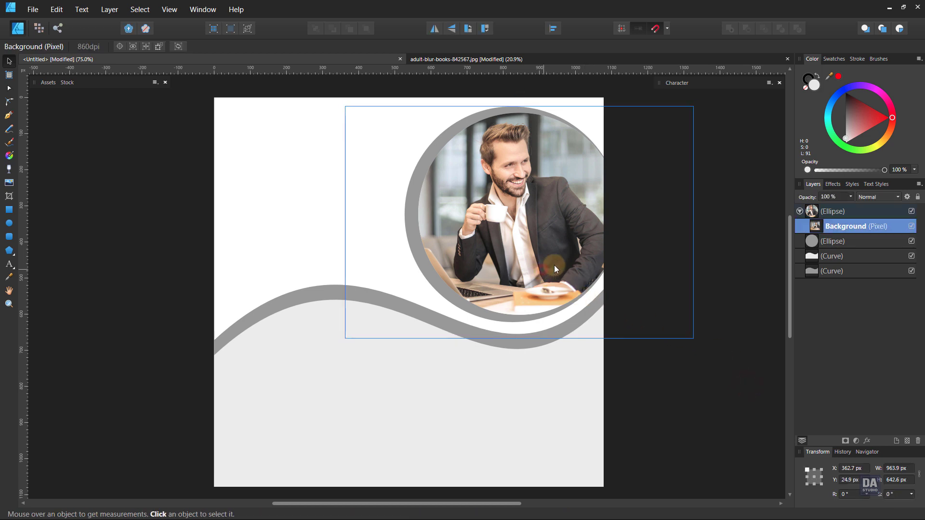
left_click(713, 305)
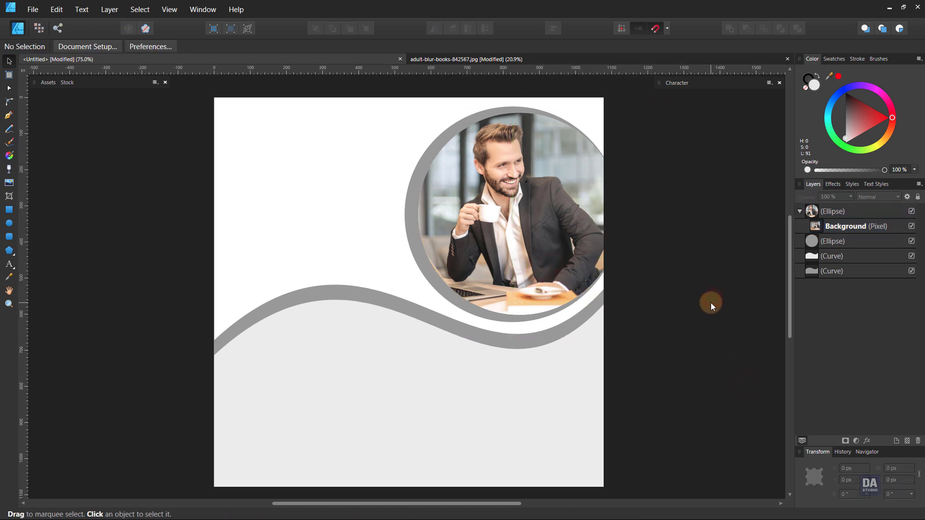
left_click_drag(614, 301, 620, 303)
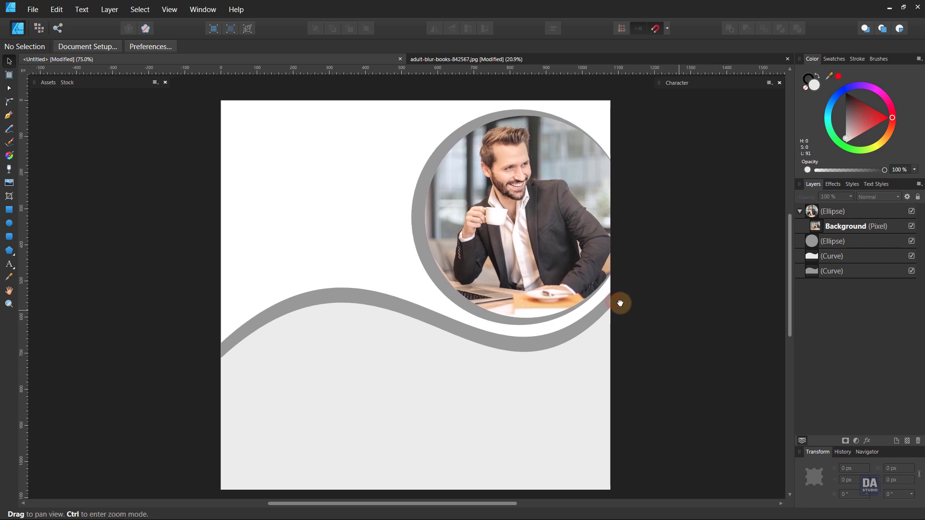
left_click_drag(677, 368, 677, 365)
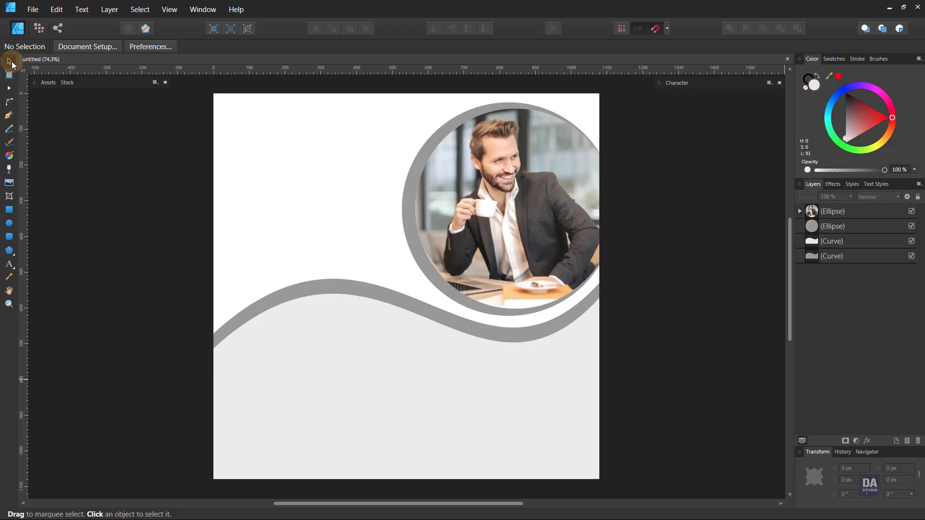
Fill the grey wave stripe with a linear gradient from deep orange to bright orange.
left_click(415, 304)
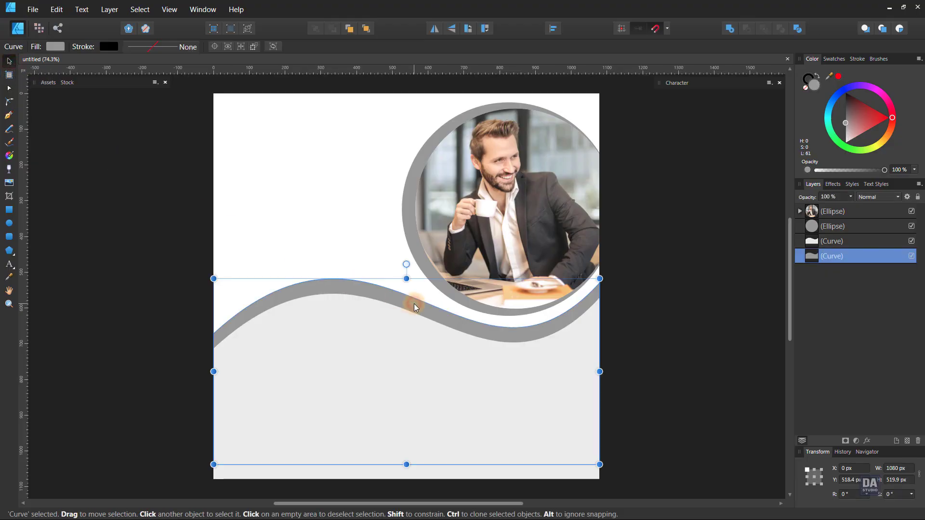
left_click(835, 58)
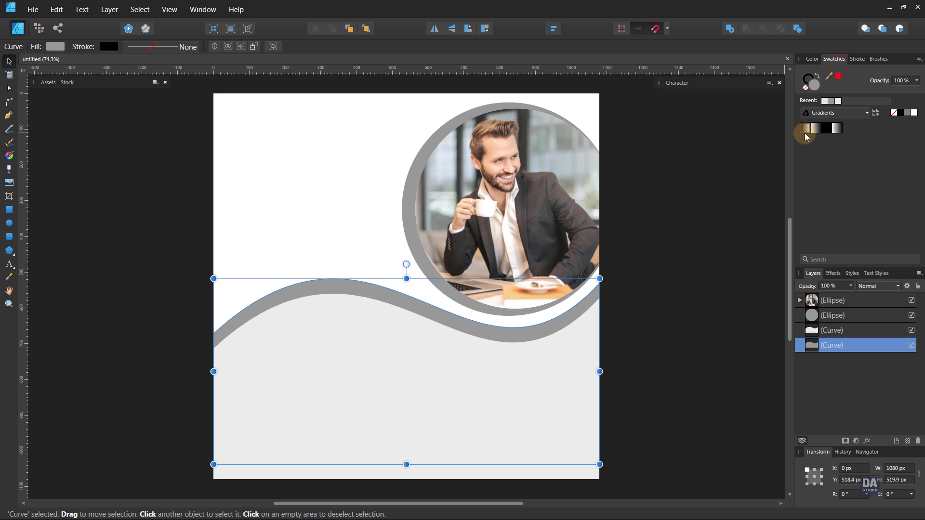
left_click(806, 133)
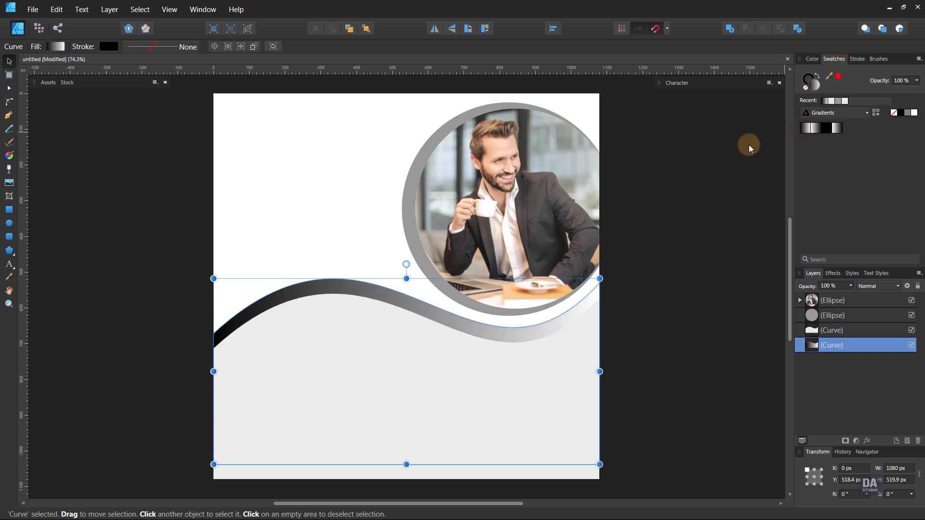
left_click(55, 46)
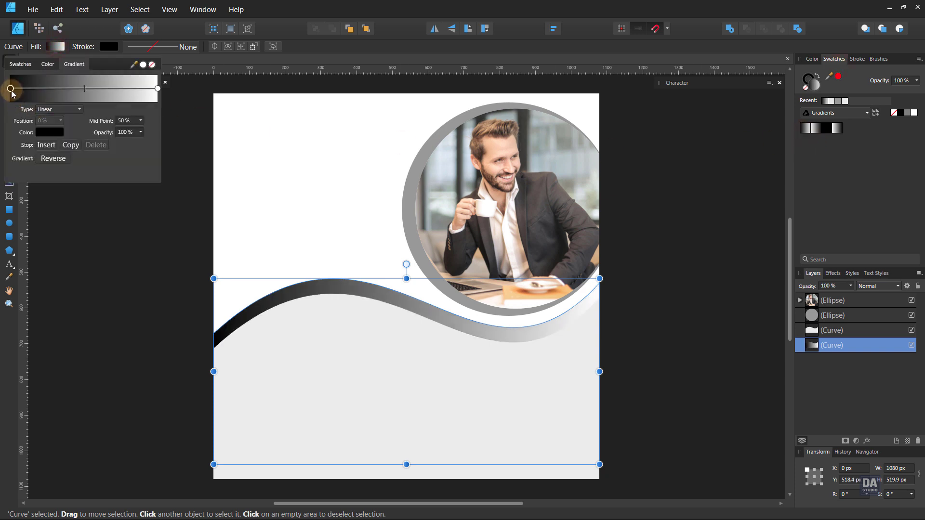
left_click(39, 136)
mouse_move(105, 203)
left_mouse_down()
mouse_move(84, 203)
mouse_move(101, 209)
left_mouse_up()
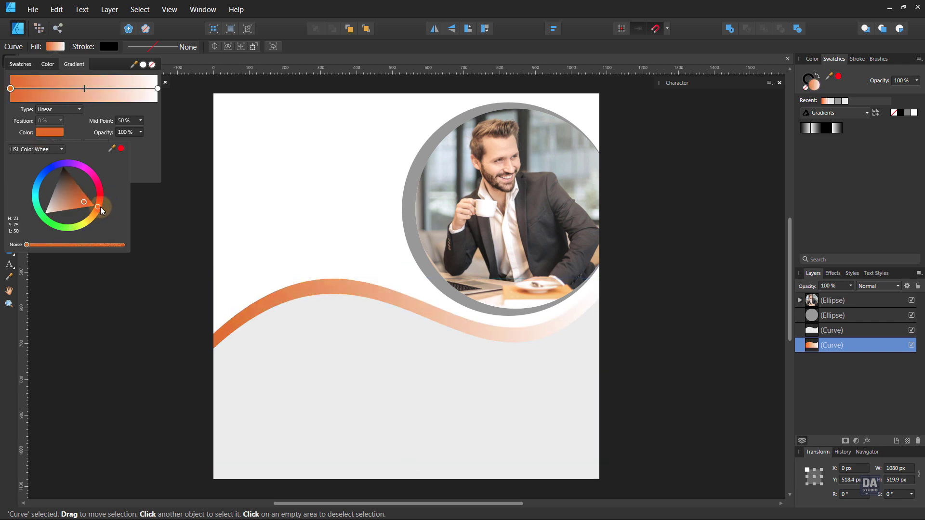
left_click(158, 89)
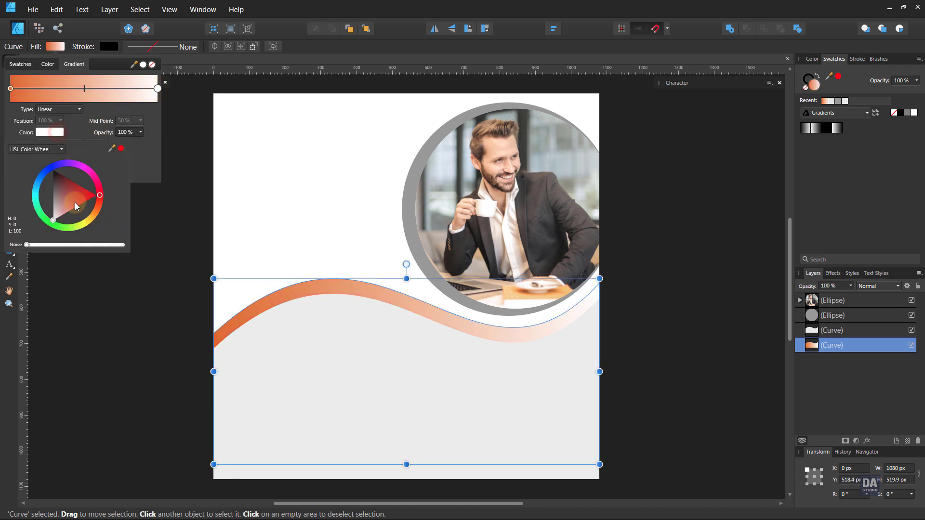
left_click_drag(75, 207, 95, 219)
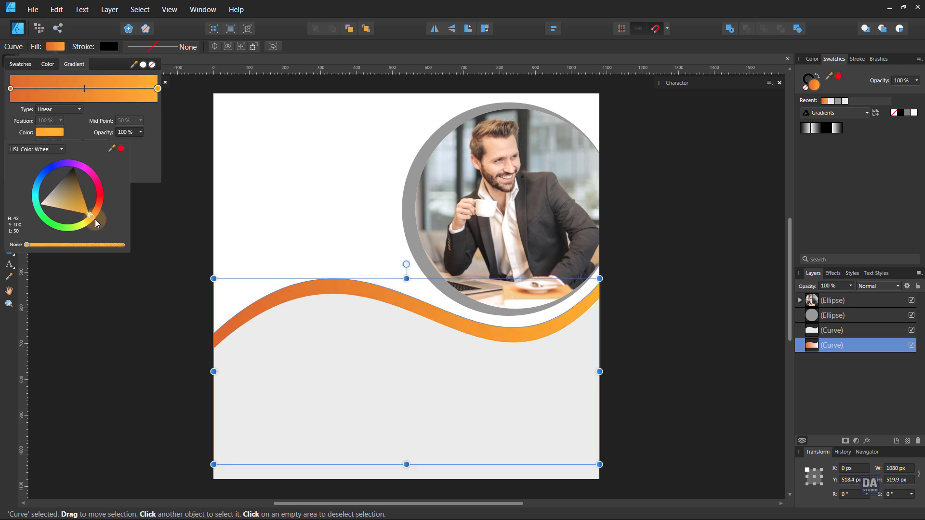
left_click(195, 239)
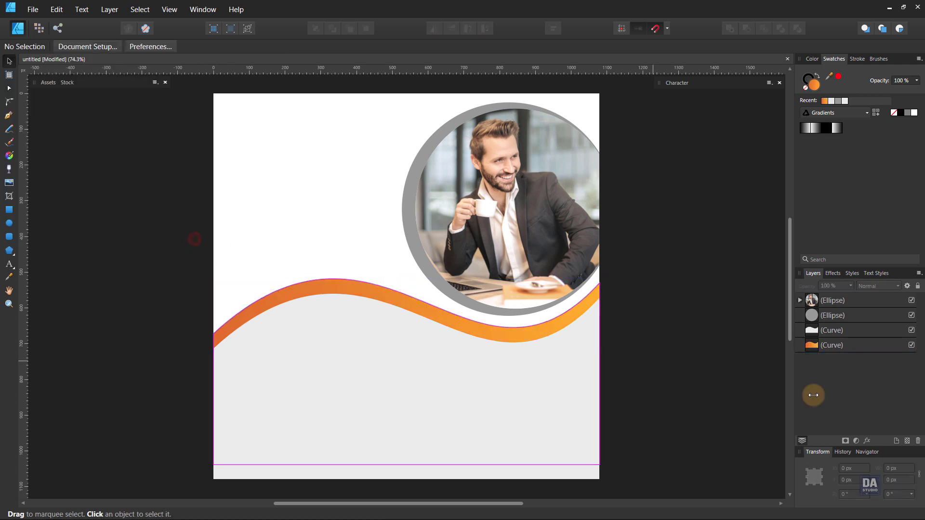
With the light wave hidden, drag the orange wave's bottom nodes down to the page edge.
left_click(912, 331)
left_click(911, 331)
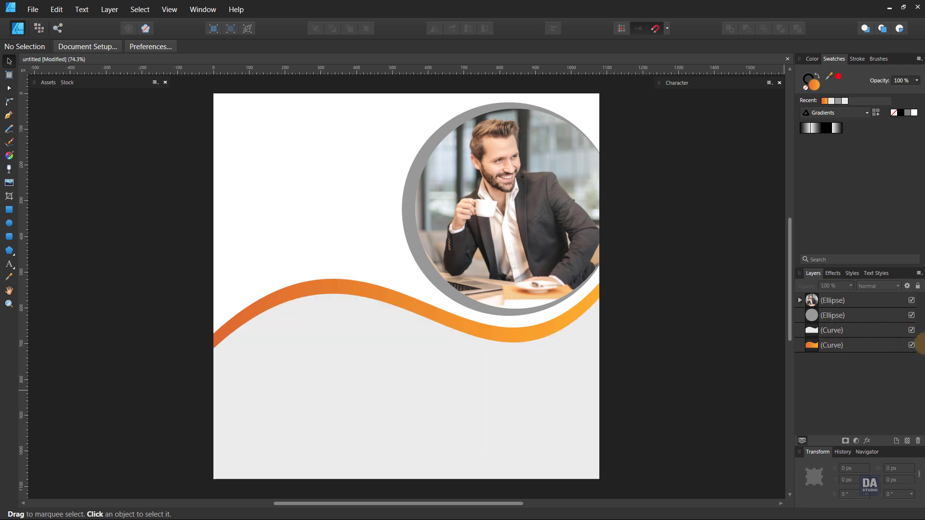
double_click(913, 345)
left_click(912, 331)
left_click(509, 414)
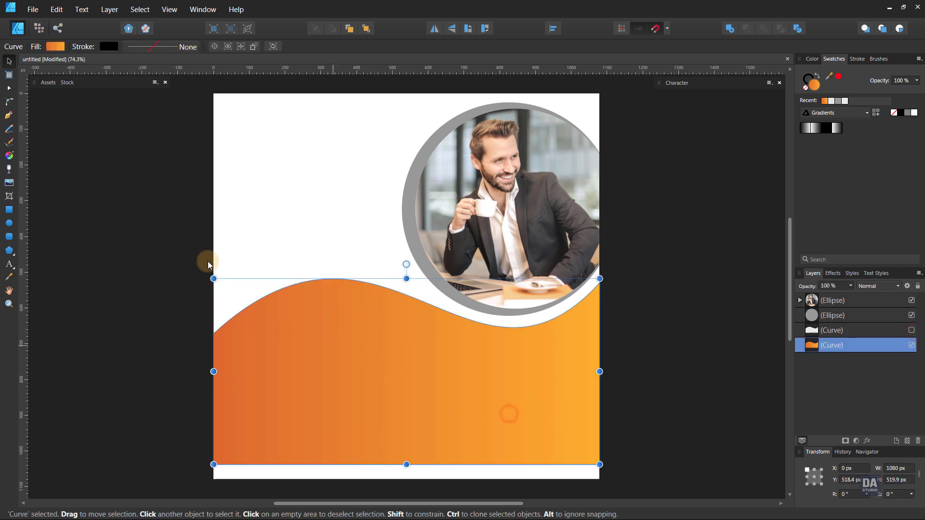
left_click(9, 88)
mouse_move(185, 444)
left_mouse_down()
mouse_move(618, 479)
mouse_move(601, 479)
left_mouse_up()
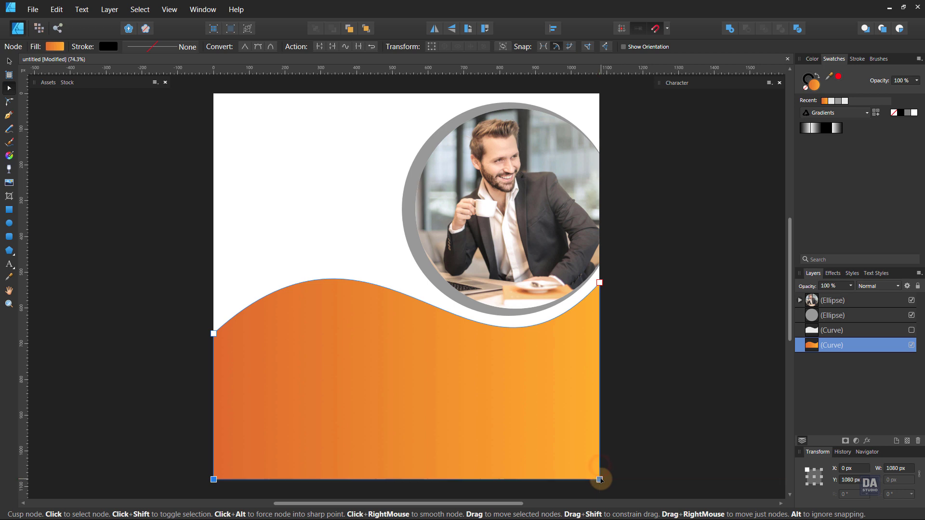
key("v")
left_click(651, 451)
Show the light wave again and fill it with a pale cream colour.
left_click(912, 330)
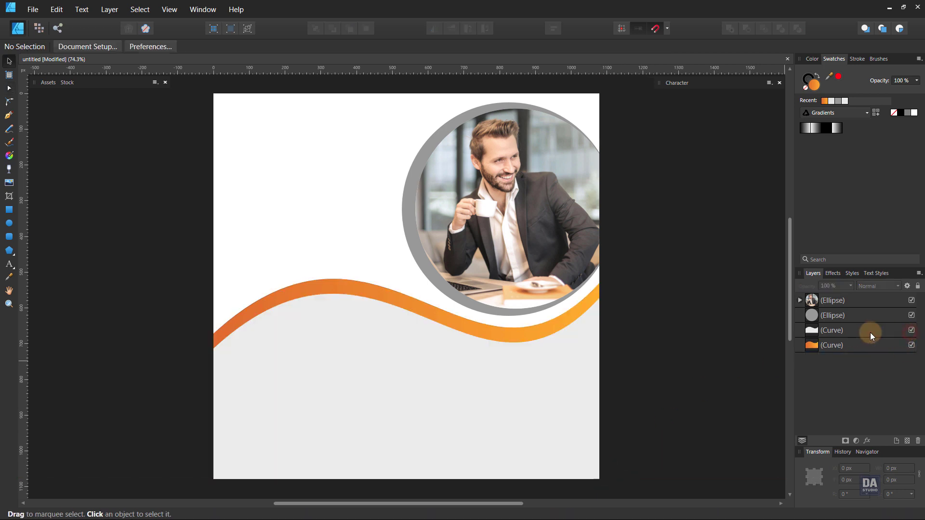
double_click(871, 331)
left_click(813, 59)
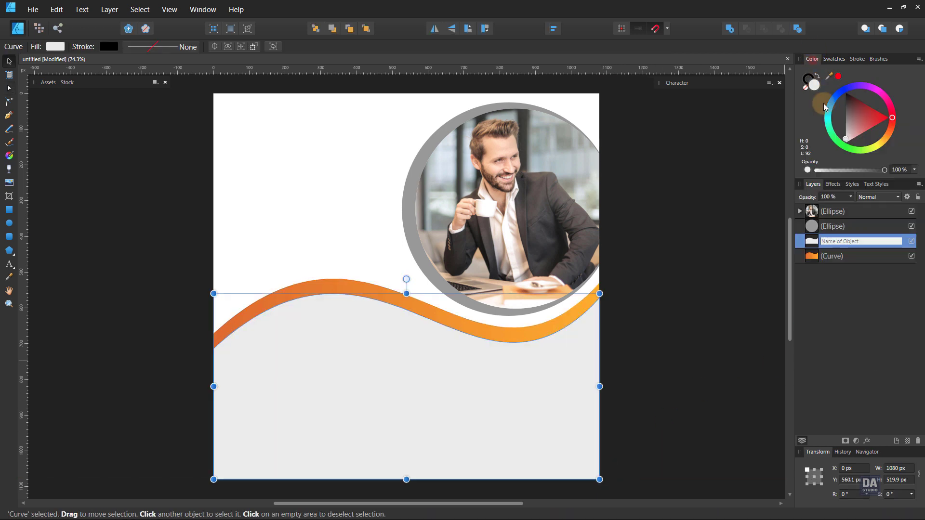
left_click(885, 142)
left_click_drag(855, 132, 846, 129)
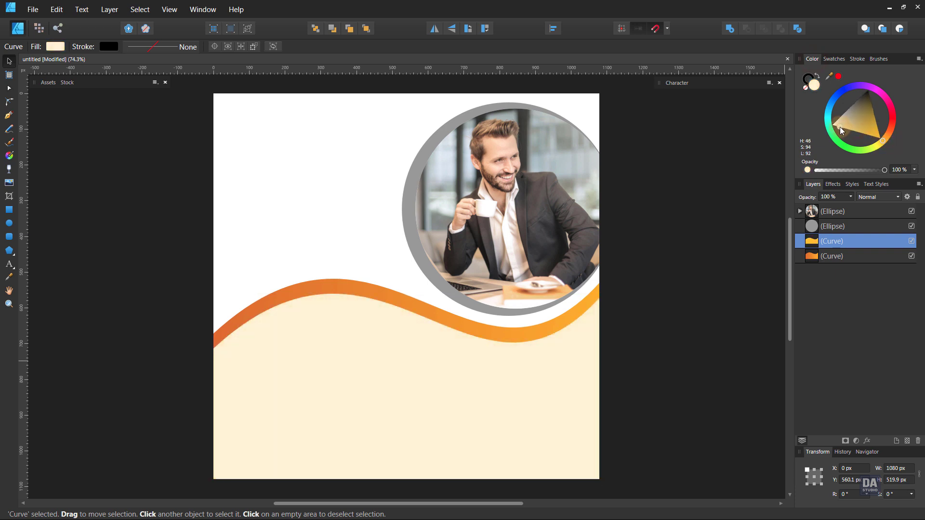
left_click(652, 282)
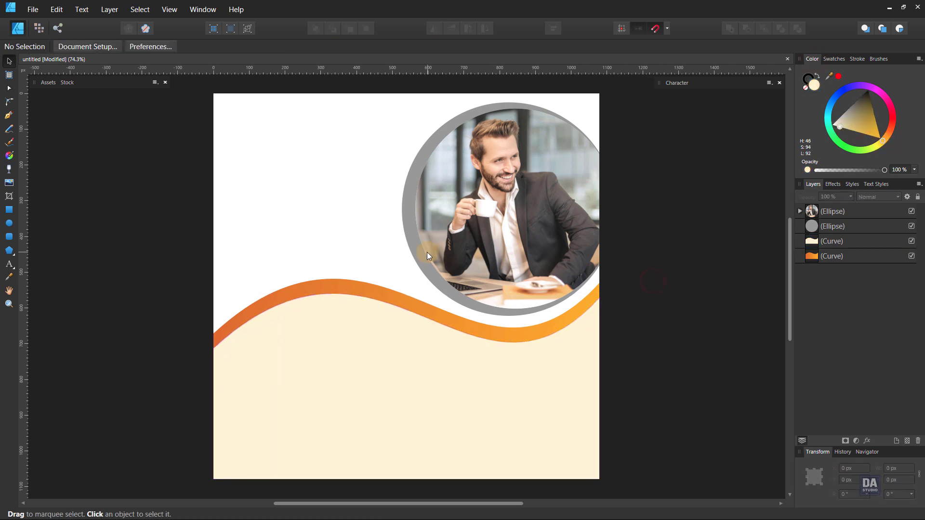
left_click(414, 253)
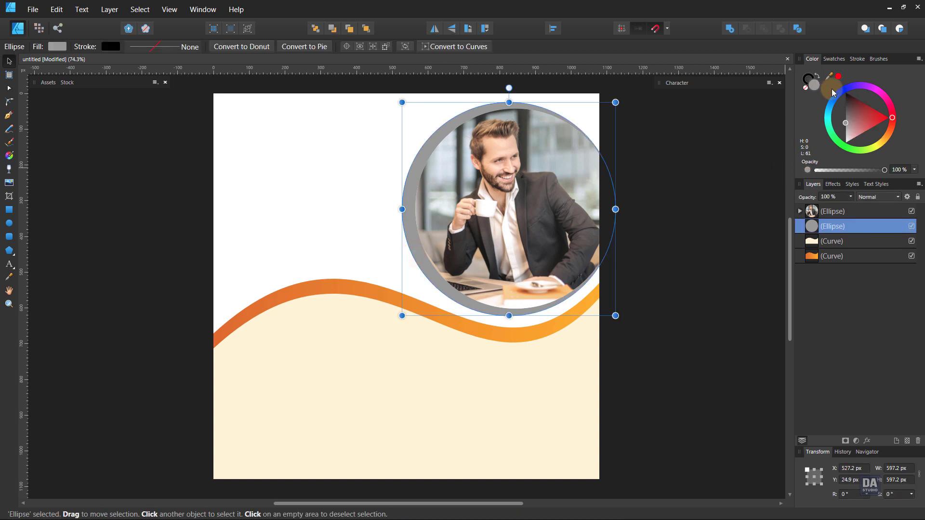
Recolour the grey ring with the recent orange gradient and widen its gradient handles.
left_click(838, 59)
left_click(831, 102)
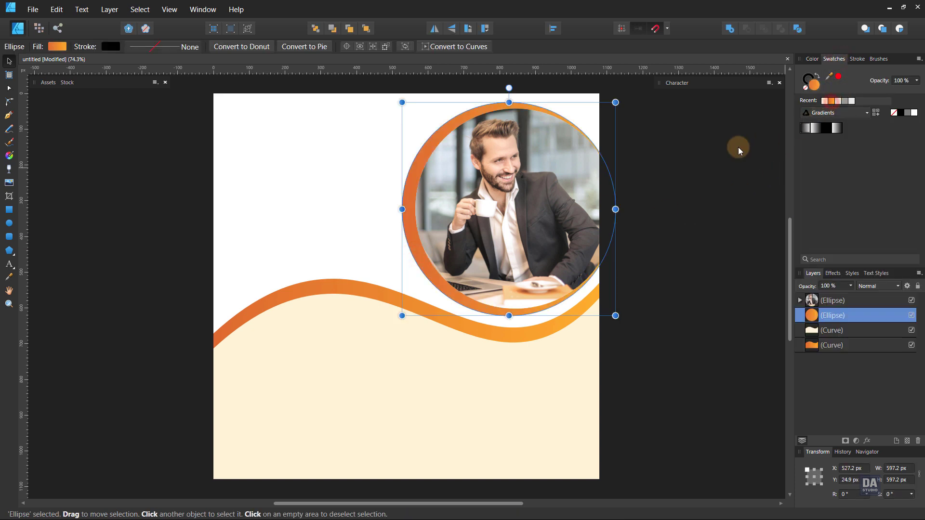
left_click(675, 156)
left_click(403, 227)
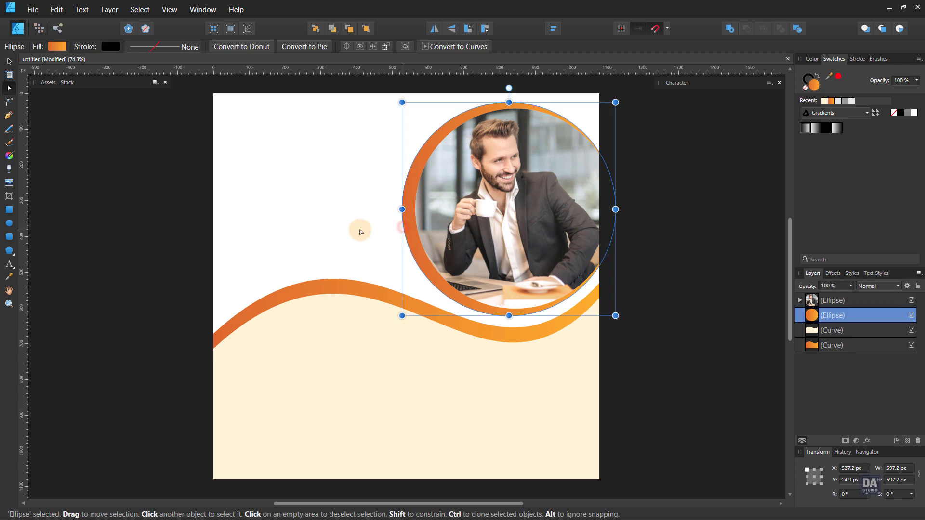
left_click(9, 155)
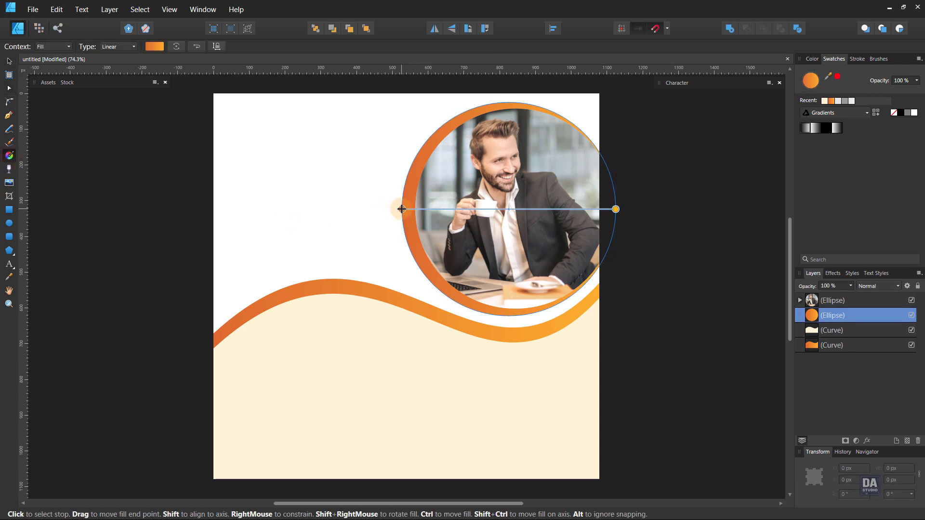
left_click_drag(399, 210, 340, 209)
left_click_drag(622, 211, 580, 209)
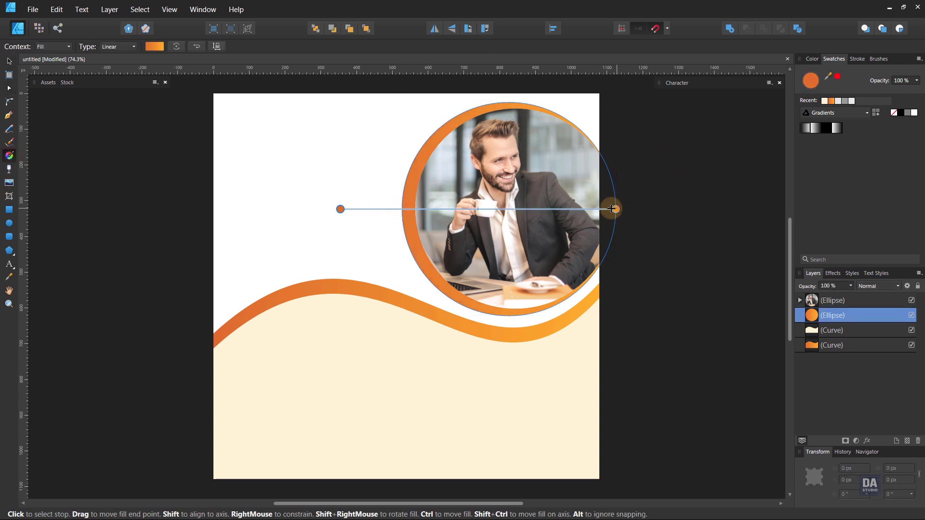
Stretch the lower orange wave's gradient past the left page edge and pull its end inward.
left_click(462, 320)
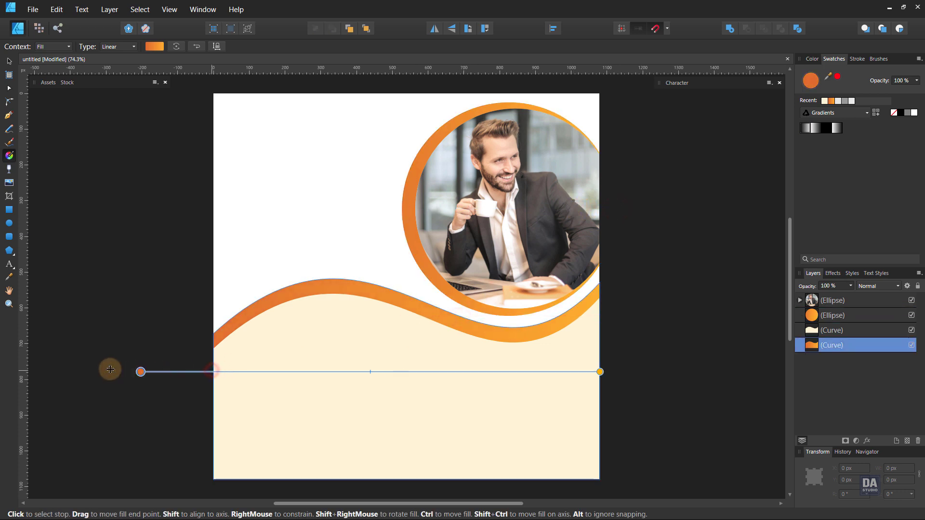
left_click_drag(203, 371, 137, 371)
left_click_drag(600, 371, 552, 372)
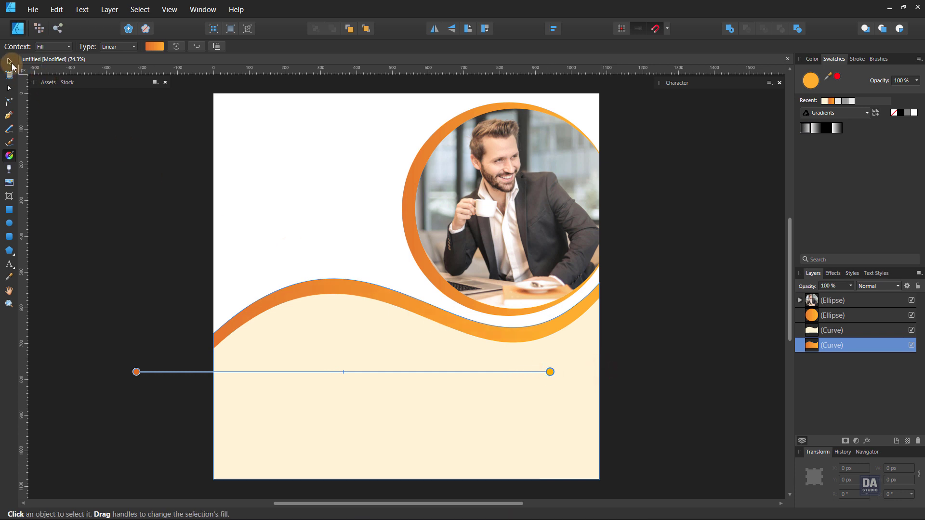
left_click(9, 61)
left_click(136, 236)
Place the DESIGN ART STUDIO logo from Assets, colour it black and scale it into the top-left corner.
left_click_drag(204, 238, 236, 238)
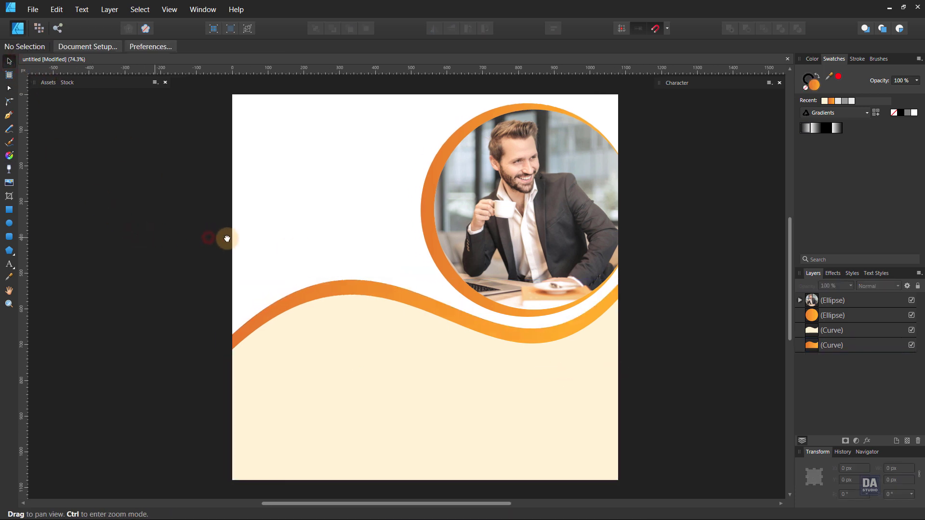
left_click(49, 83)
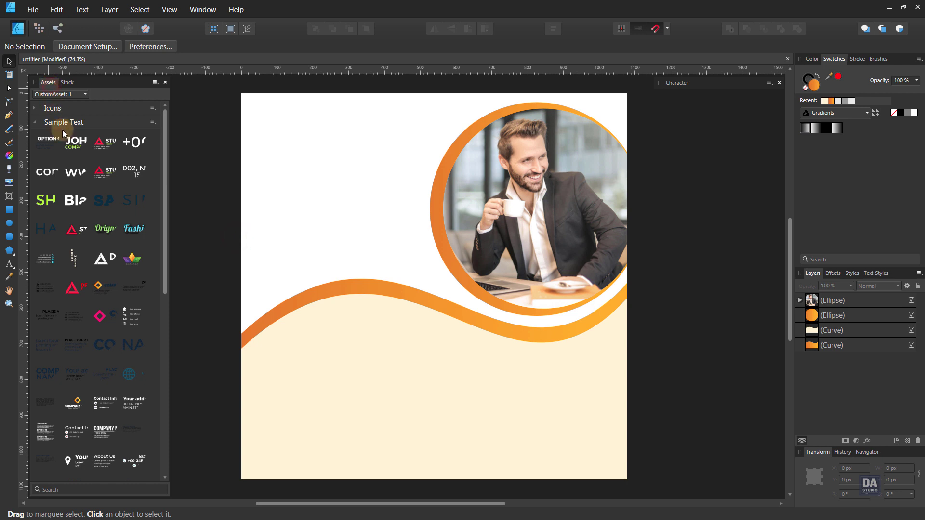
mouse_move(103, 260)
left_mouse_down()
mouse_move(355, 368)
mouse_move(374, 294)
left_mouse_up()
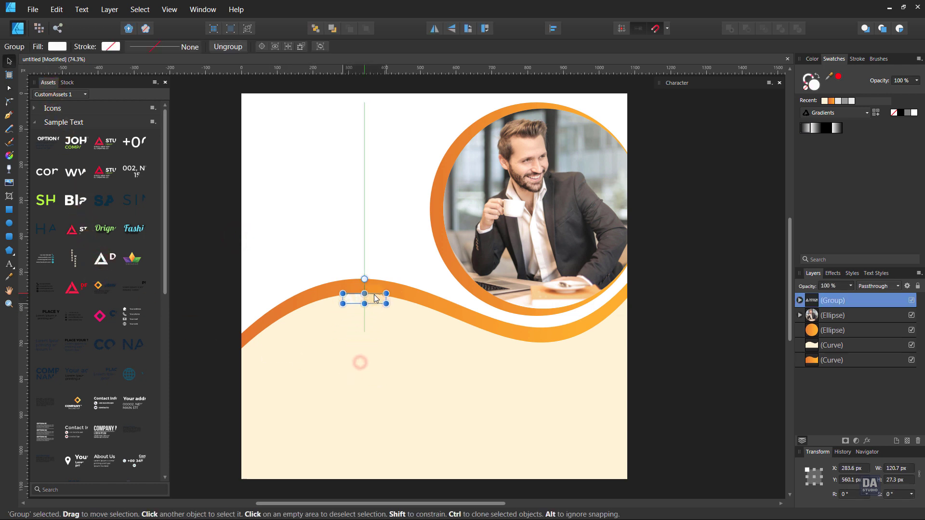
left_click(903, 114)
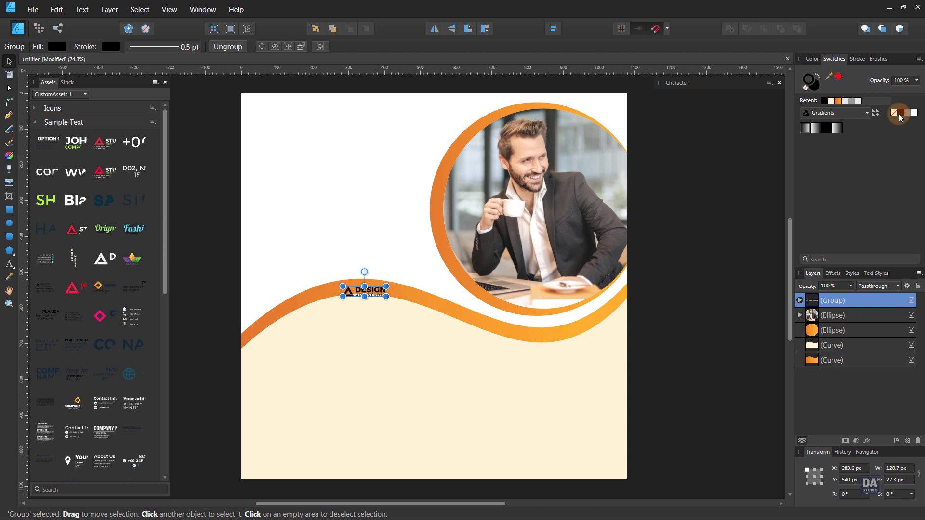
mouse_move(387, 297)
left_mouse_down()
mouse_move(410, 302)
mouse_move(303, 113)
mouse_move(309, 116)
left_mouse_up()
left_click(328, 123)
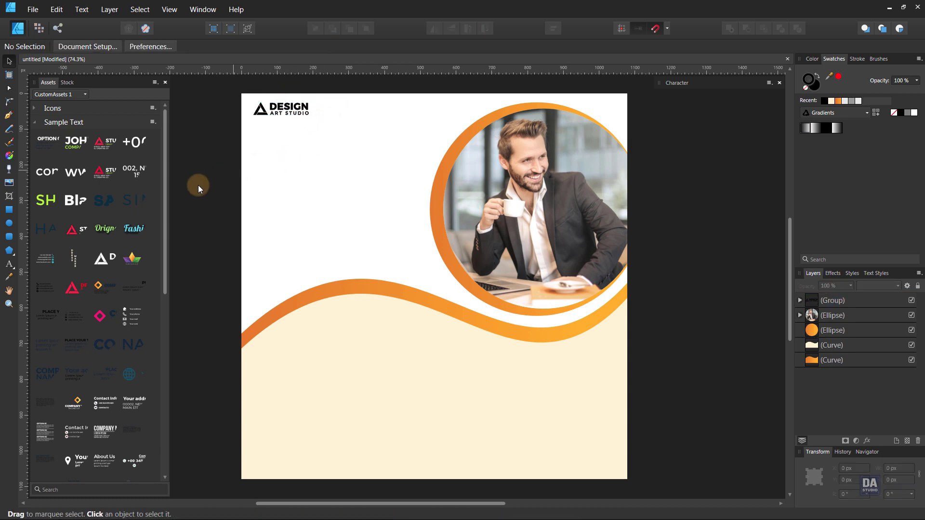
left_click_drag(164, 200, 165, 399)
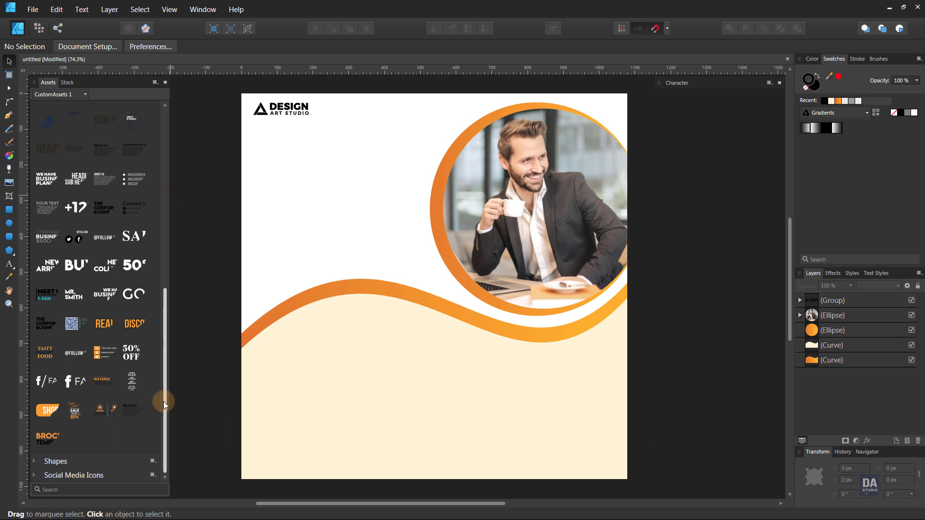
Place the orange-and-black BROCHURE TEMPLATE title beneath the logo, nudging the logo down slightly.
left_click(135, 415)
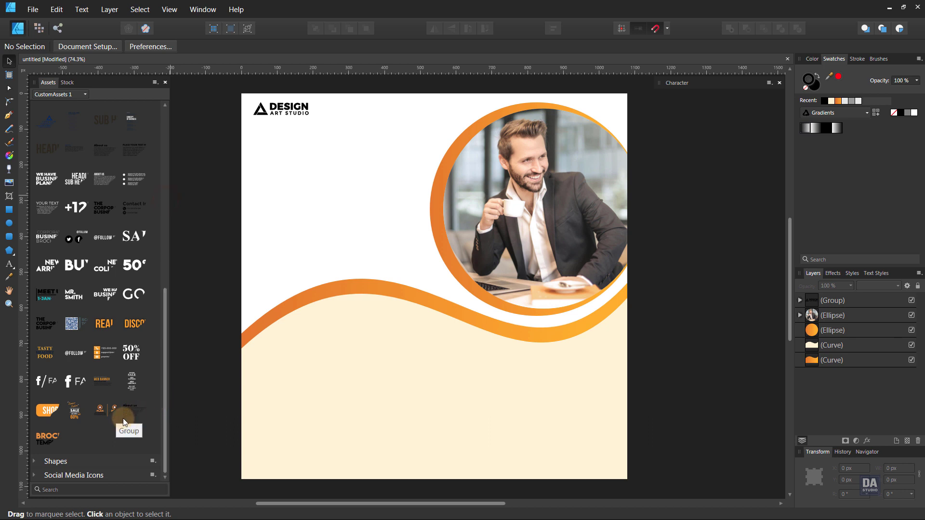
mouse_move(47, 438)
left_mouse_down()
mouse_move(325, 189)
mouse_move(330, 164)
left_mouse_up()
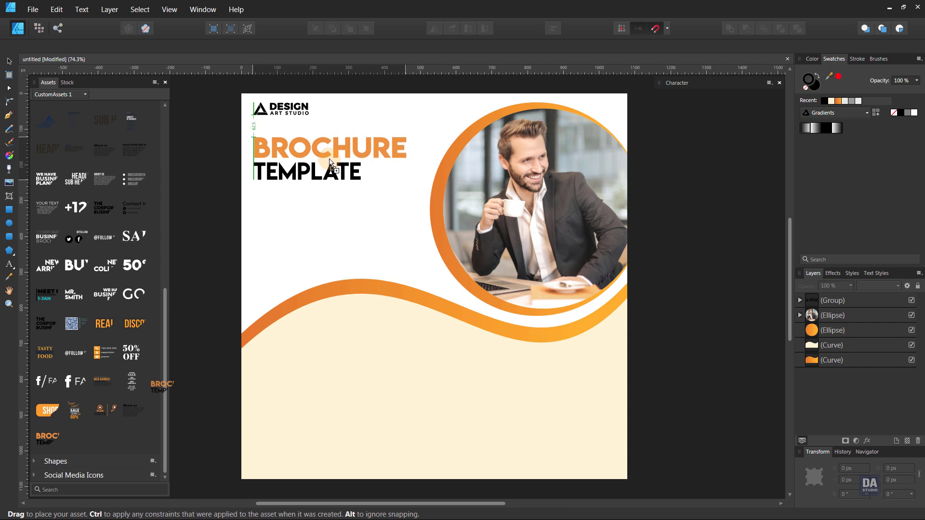
left_click_drag(330, 164, 331, 162)
left_click(314, 211)
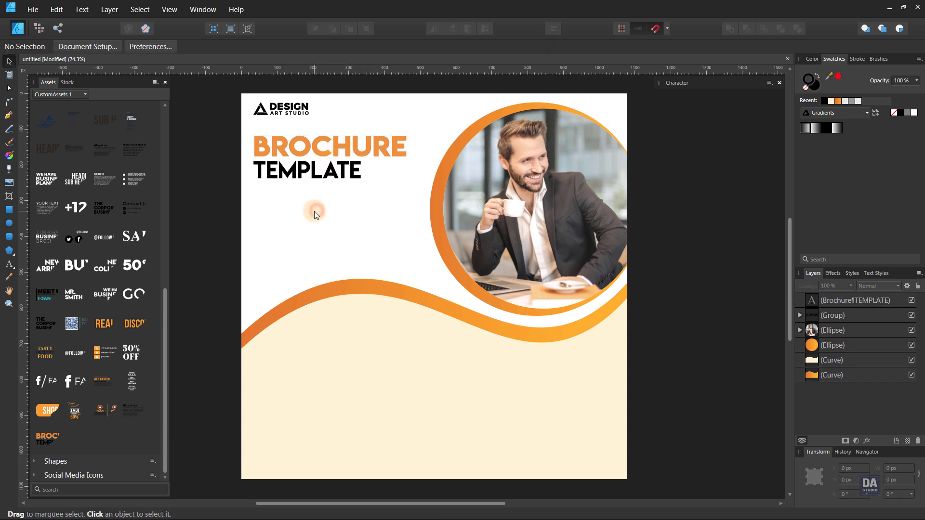
left_click(295, 110)
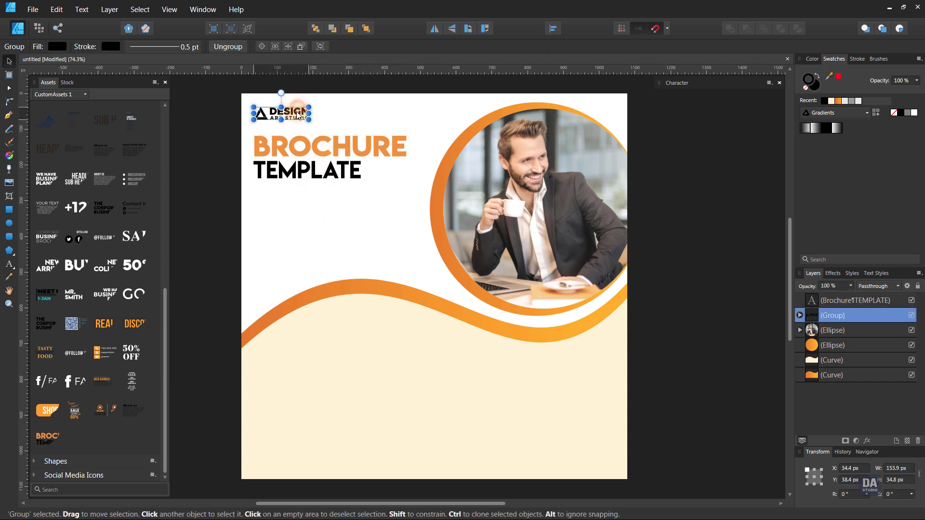
left_click_drag(298, 111, 298, 116)
left_click(302, 146)
left_click(280, 222)
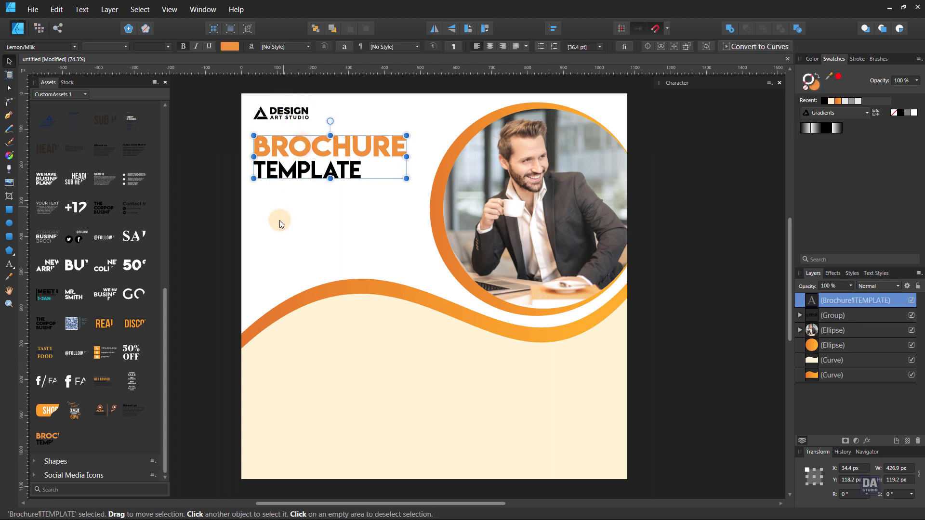
Drop the About us paragraph onto the page beneath the BROCHURE TEMPLATE title.
left_click_drag(134, 414, 336, 239)
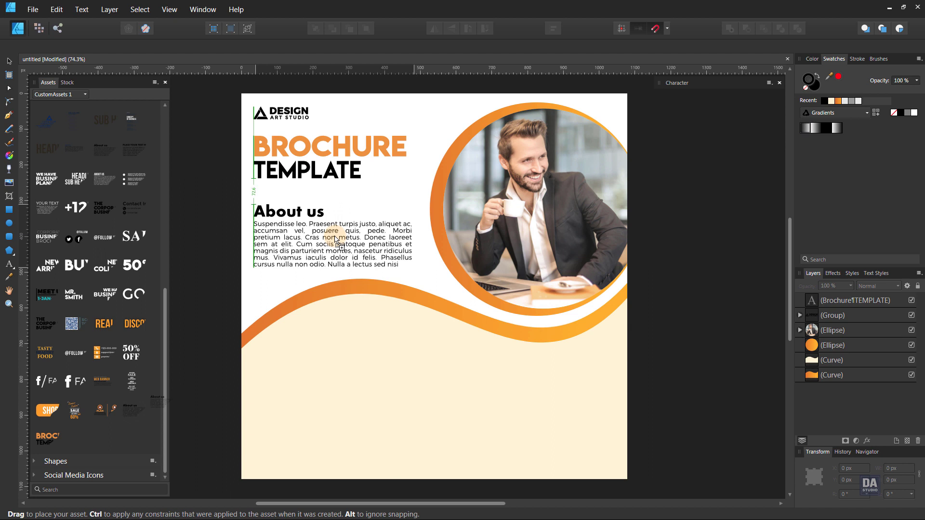
left_click_drag(336, 240, 277, 263)
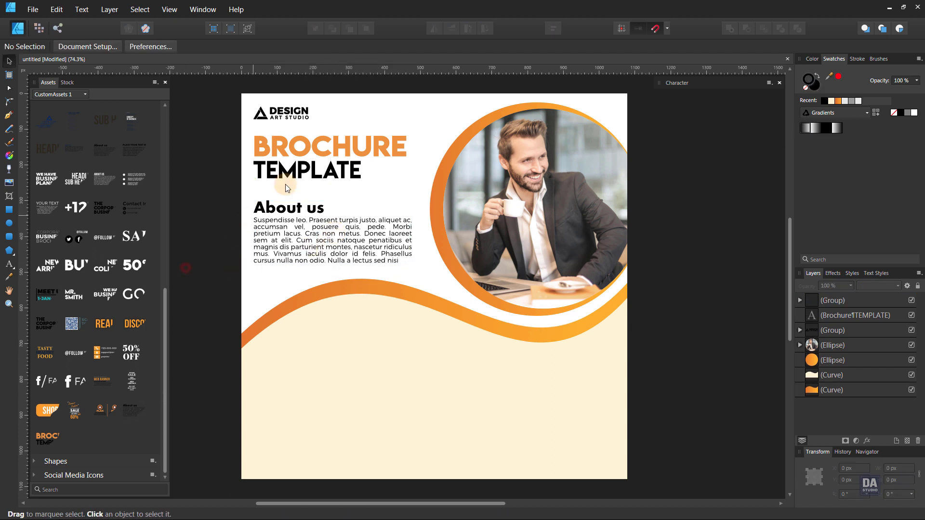
left_click(327, 172)
Drag the three orange A, B and C PLAN columns with descriptions into the cream lower area.
left_click(223, 215)
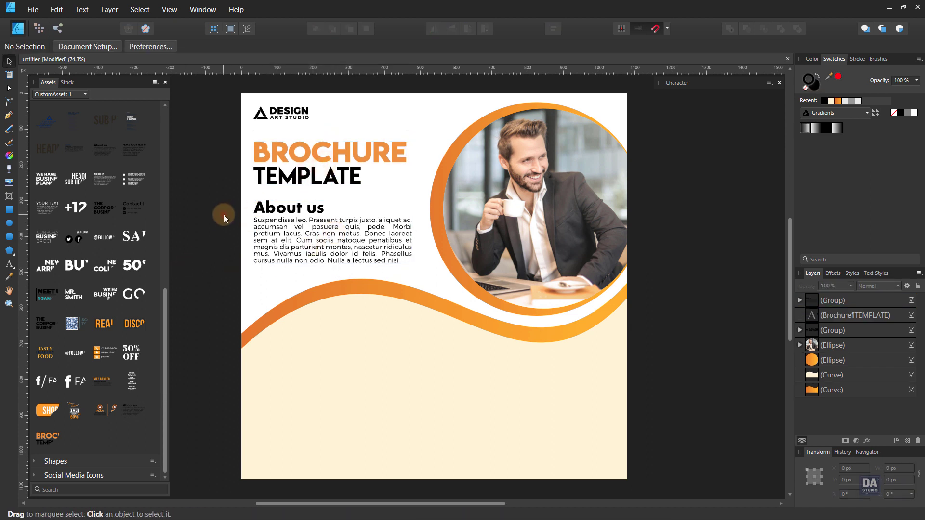
left_click_drag(376, 345, 379, 346)
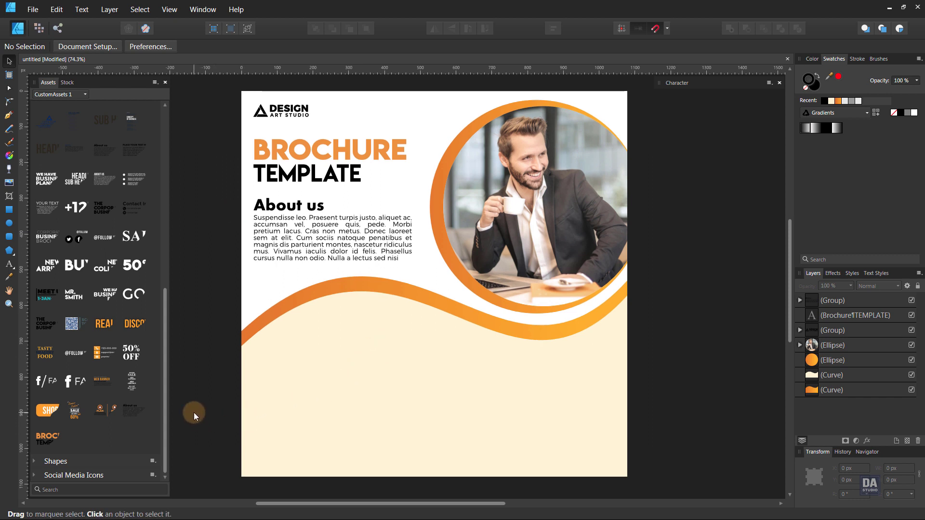
left_click_drag(106, 411, 438, 400)
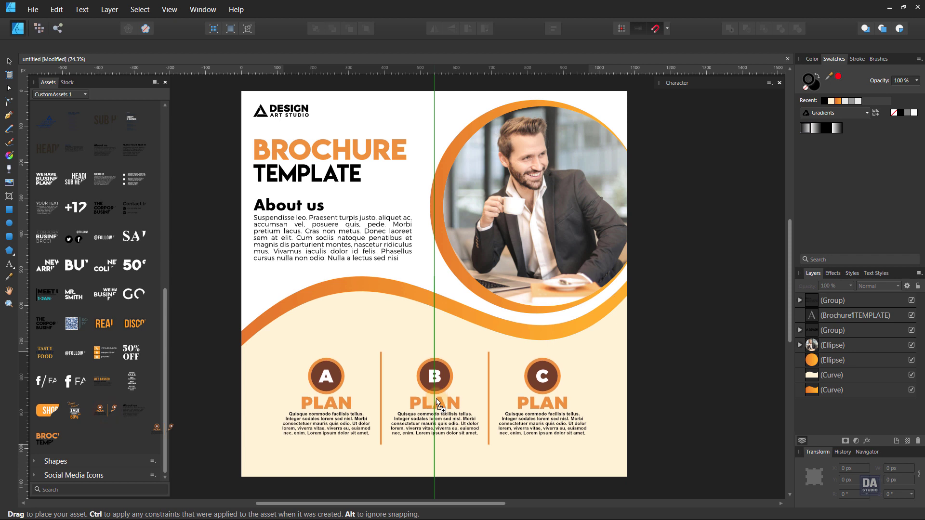
left_click_drag(437, 400, 437, 402)
left_click(677, 409)
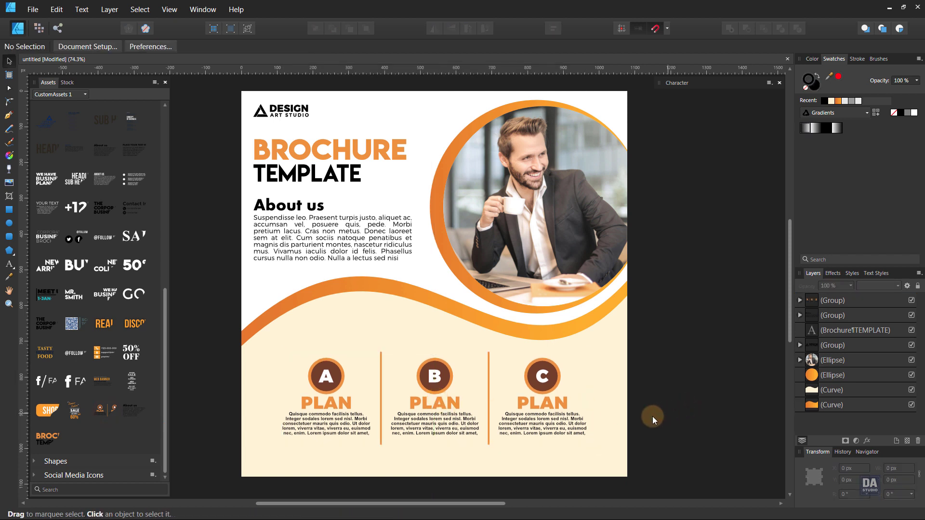
scroll(114, 305, "up", 3)
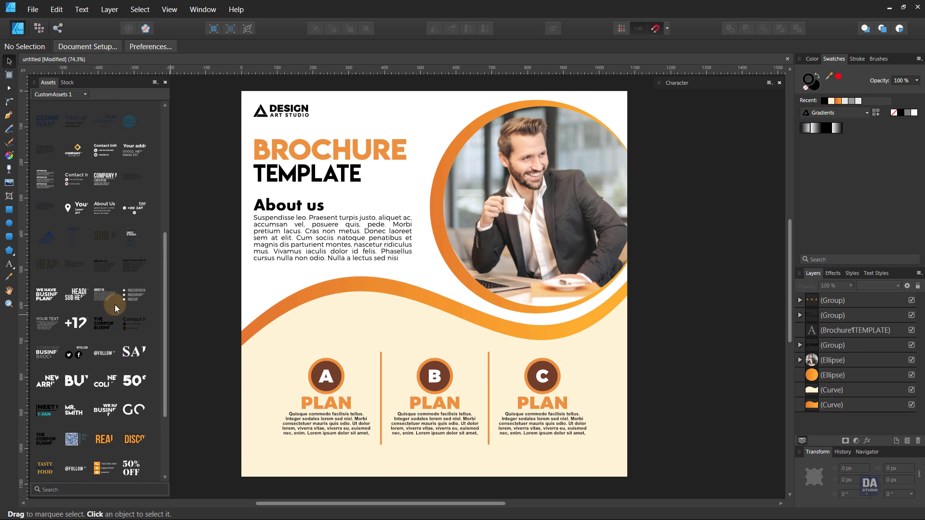
scroll(115, 304, "down", 1)
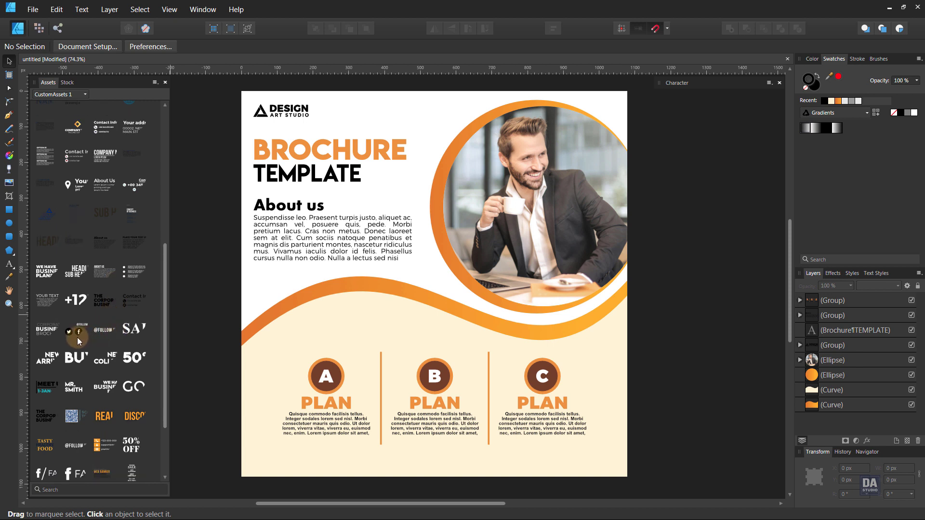
left_click_drag(103, 329, 554, 461)
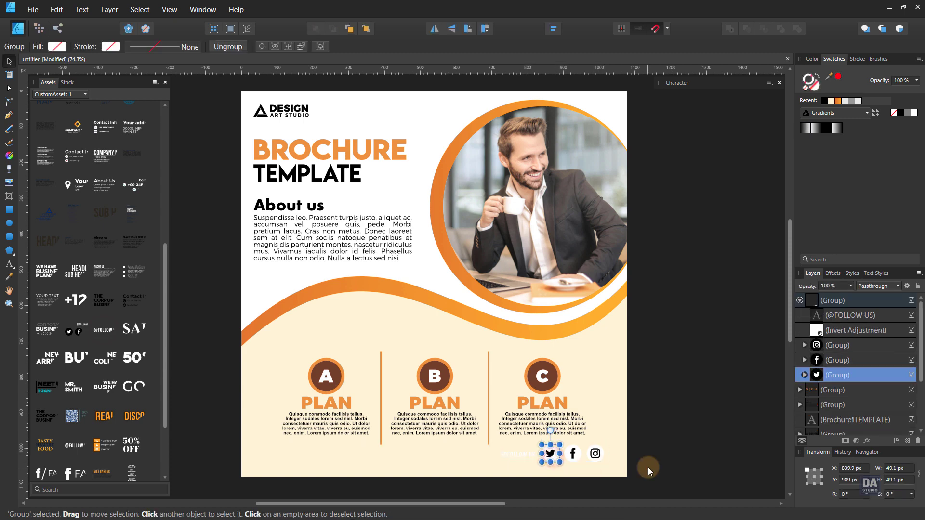
scroll(605, 465, "up", 5, "ctrl")
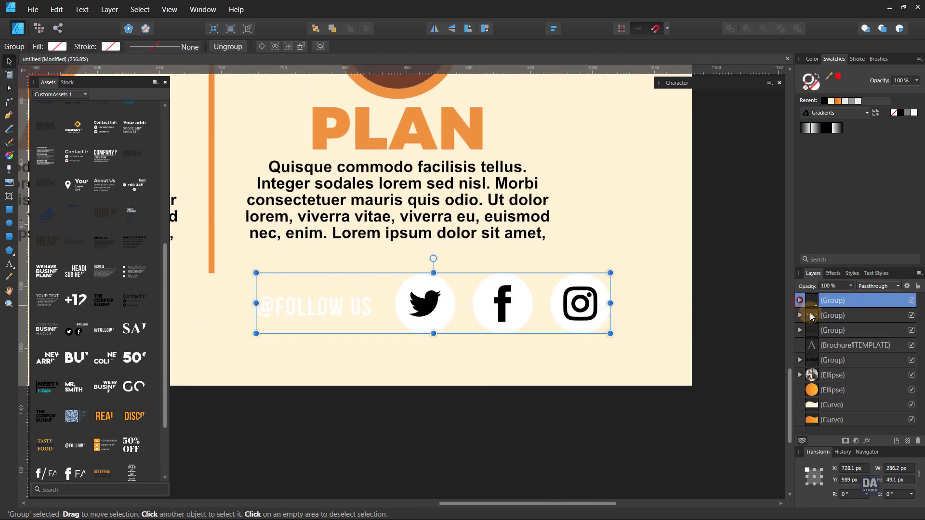
left_click(912, 331)
left_click(511, 346)
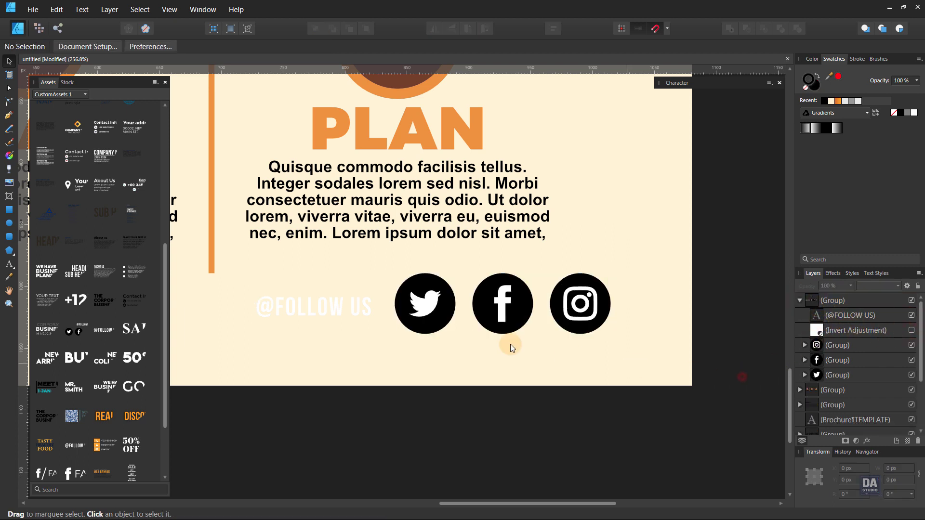
left_click(352, 301)
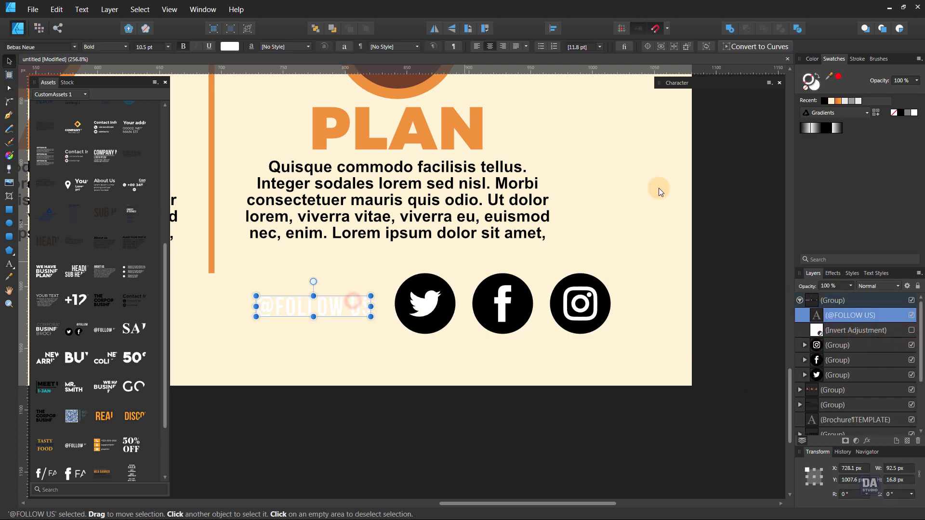
left_click(900, 113)
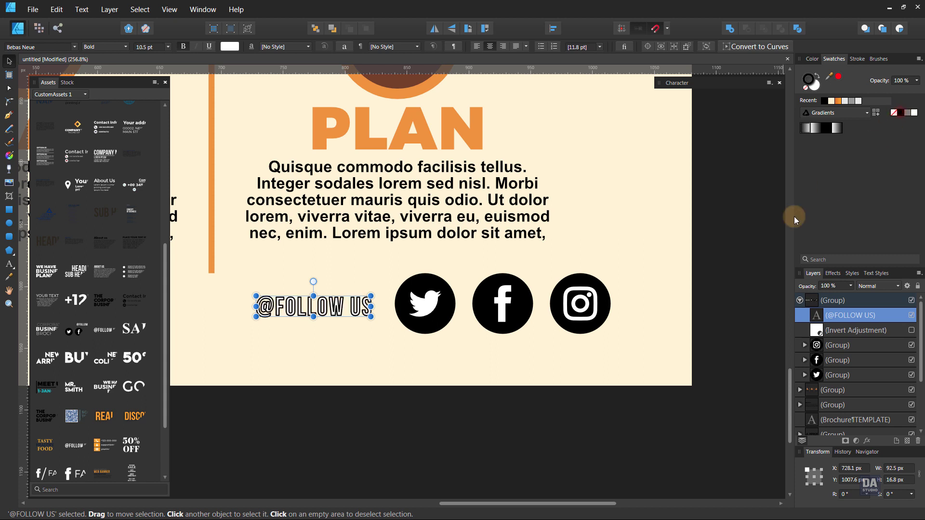
left_click(898, 114)
left_click(737, 297)
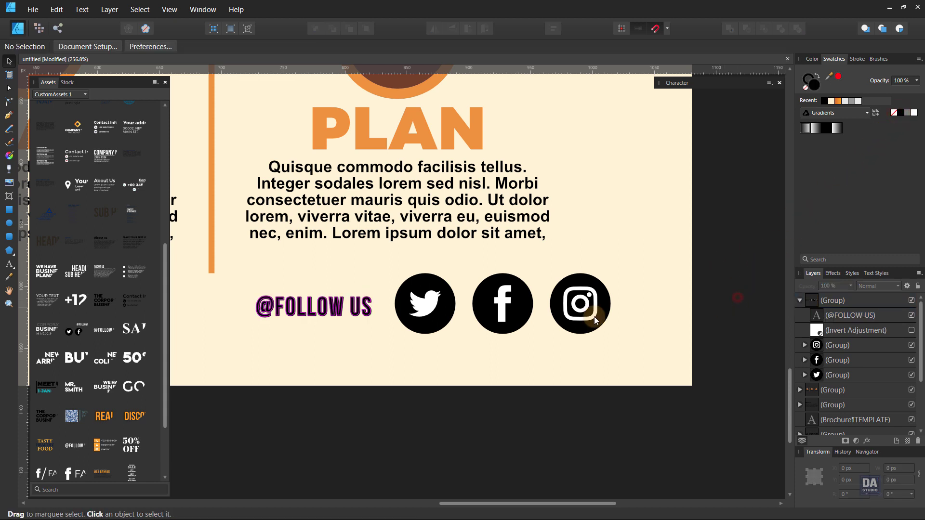
Shrink the social-icons row and settle it in the bottom-right corner, then fit the page.
left_click(381, 311)
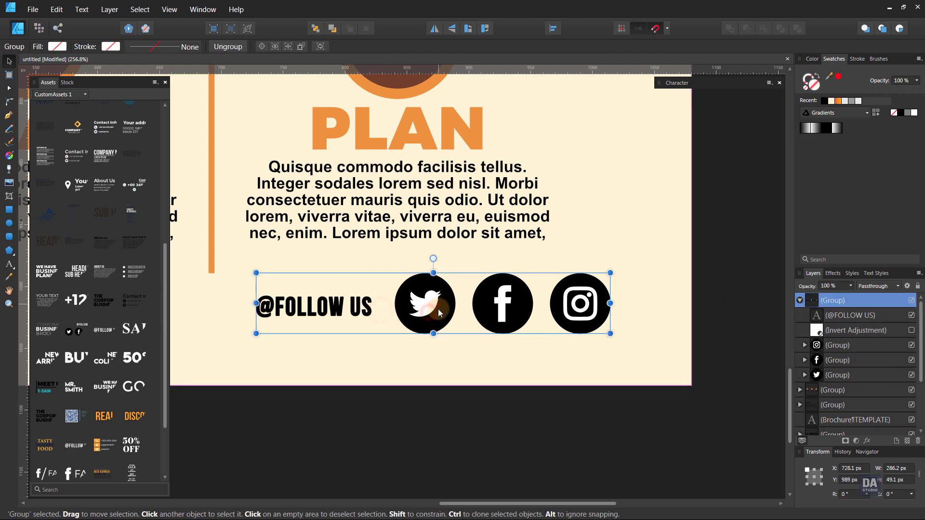
left_click_drag(439, 312, 492, 339)
mouse_move(311, 300)
left_mouse_down()
mouse_move(383, 312)
mouse_move(374, 309)
left_mouse_up()
left_click_drag(626, 354, 623, 348)
left_click(641, 435)
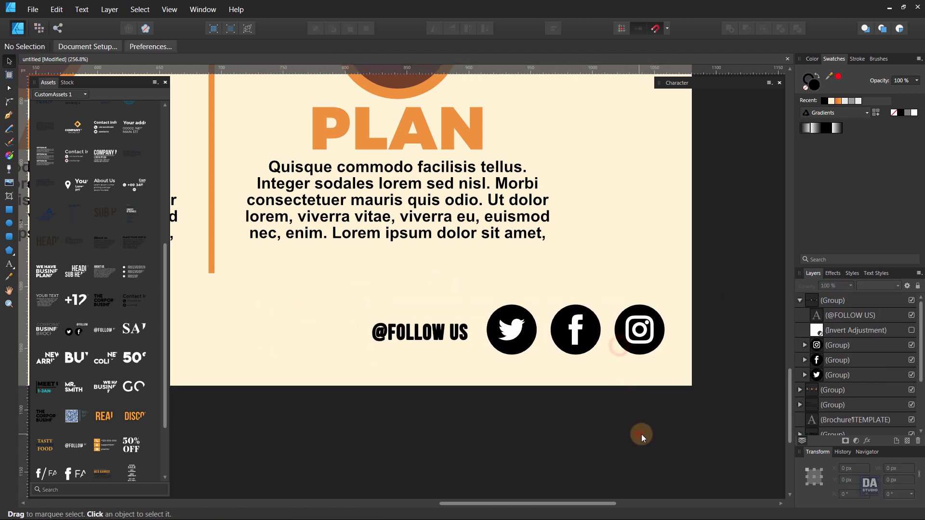
key("ctrl+0")
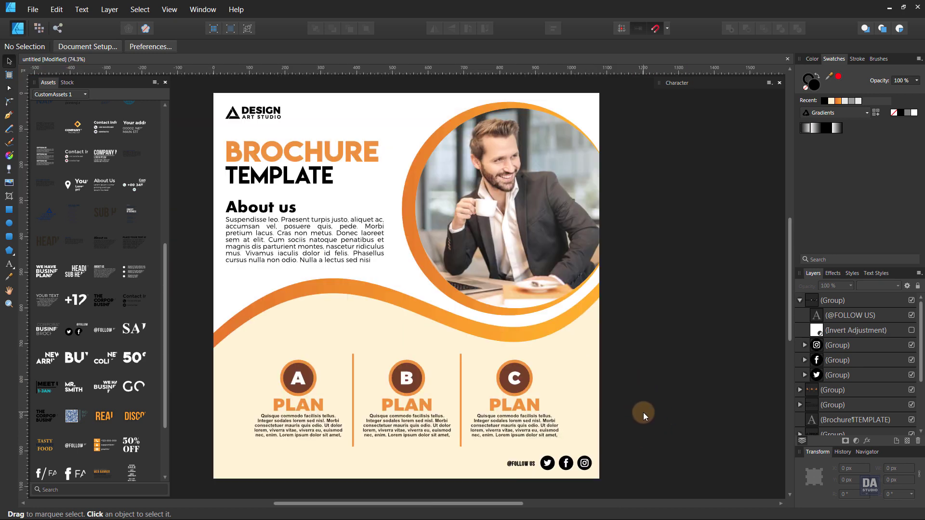
Nudge the three PLAN columns and the social-icons row up slightly.
left_click(514, 421)
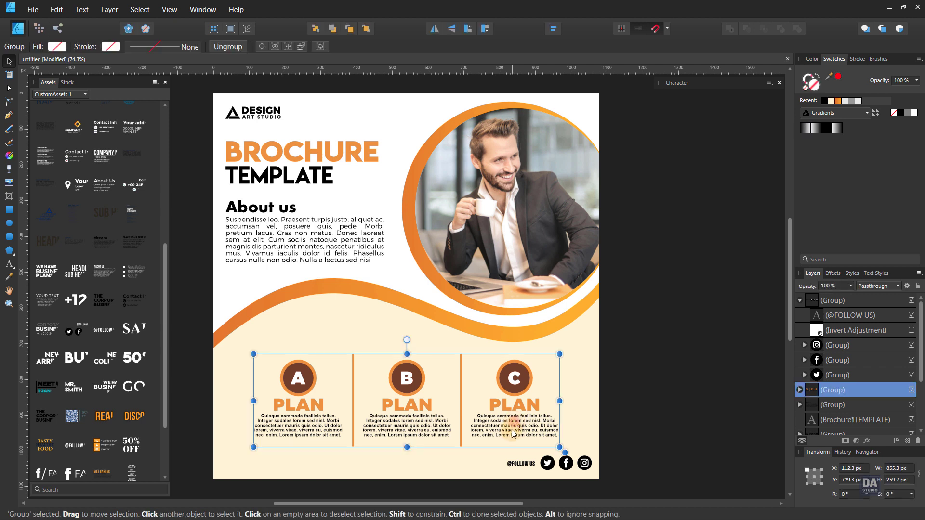
left_click_drag(512, 432, 511, 428)
left_click(590, 468)
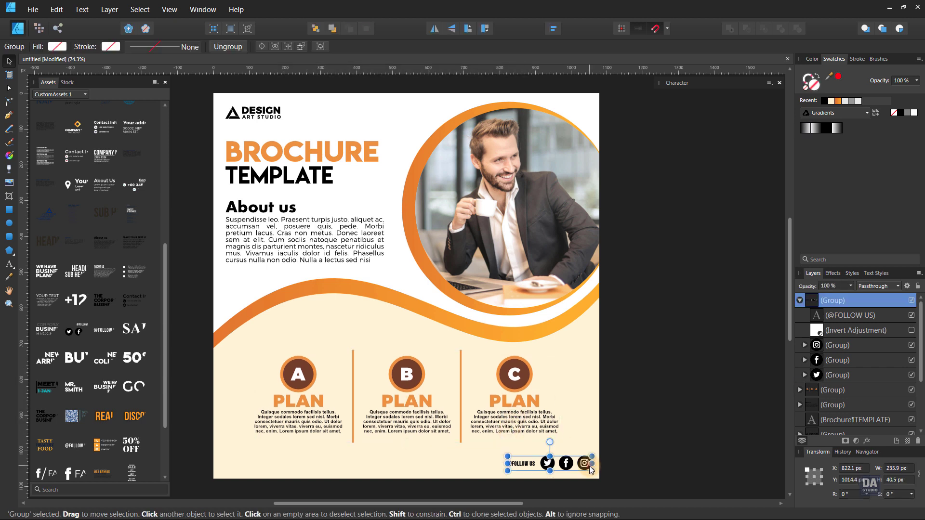
left_click_drag(583, 465, 582, 460)
left_click(659, 466)
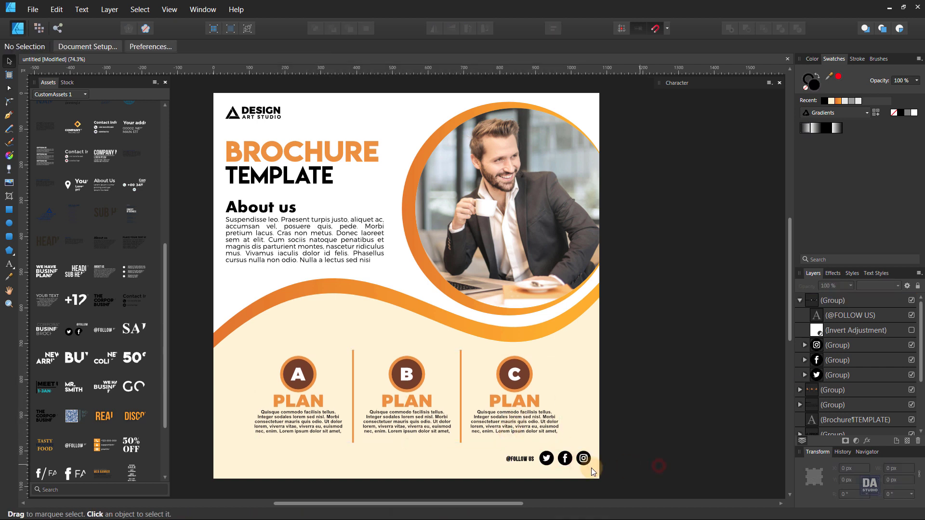
Place the SCAN TO PAY QR code at bottom-left and scale it down.
left_click_drag(71, 416, 276, 449)
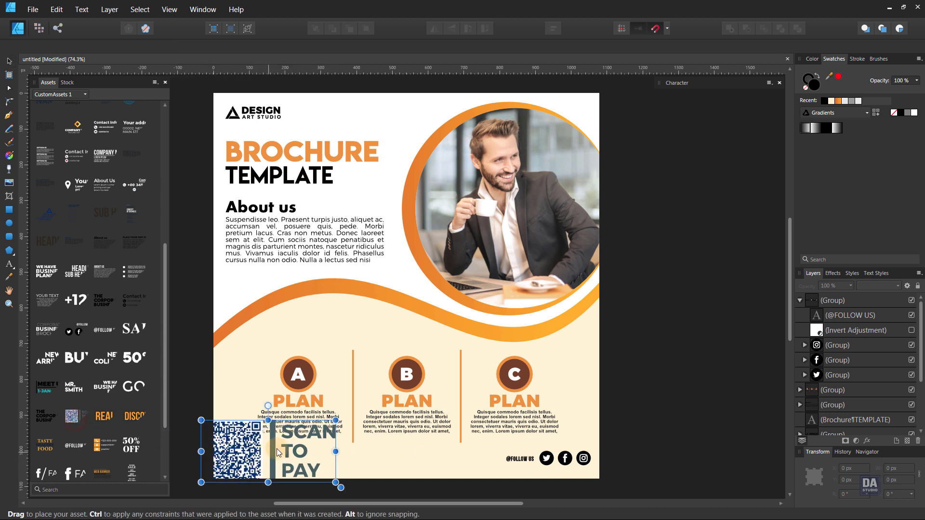
mouse_move(336, 482)
left_mouse_down()
mouse_move(246, 440)
mouse_move(249, 464)
left_mouse_up()
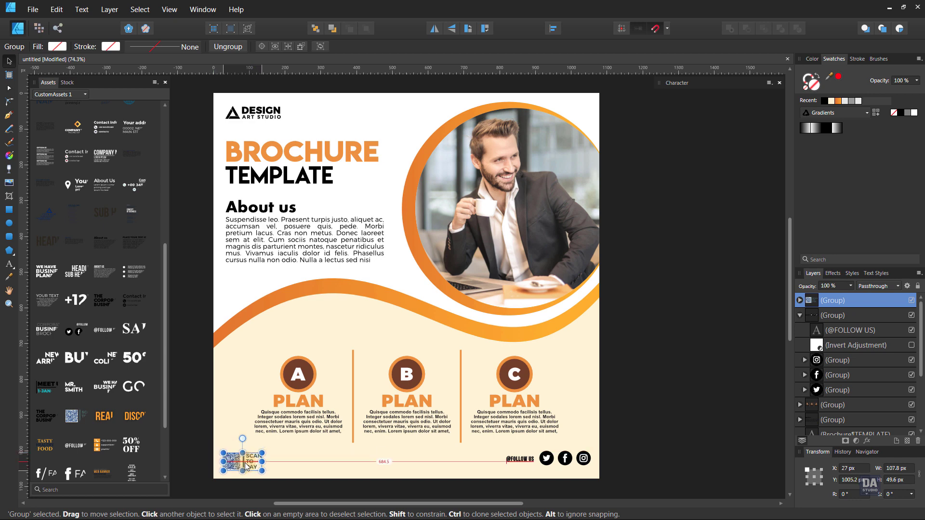
left_click(191, 460)
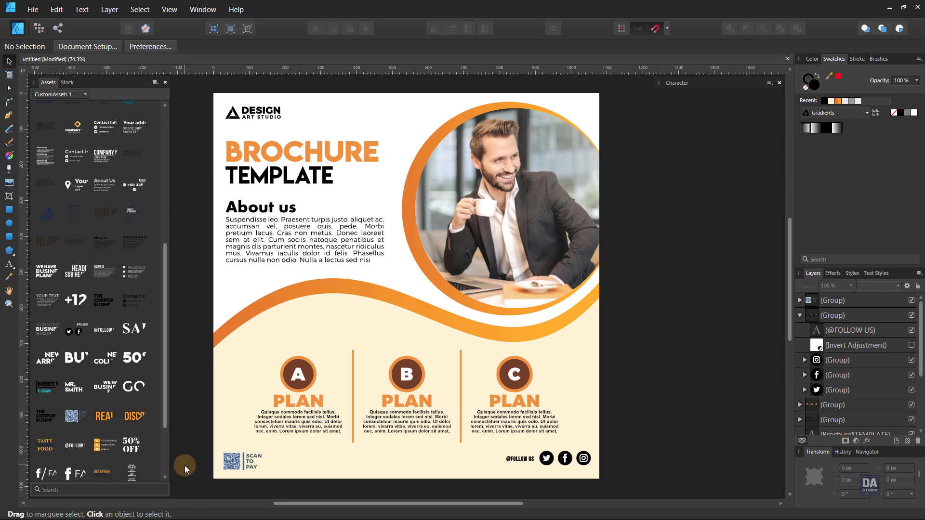
Duplicate the orange ring circle, fill the copy cream, and shrink and centre it inside the ring.
scroll(459, 155, "up", 2)
scroll(464, 169, "down", 1)
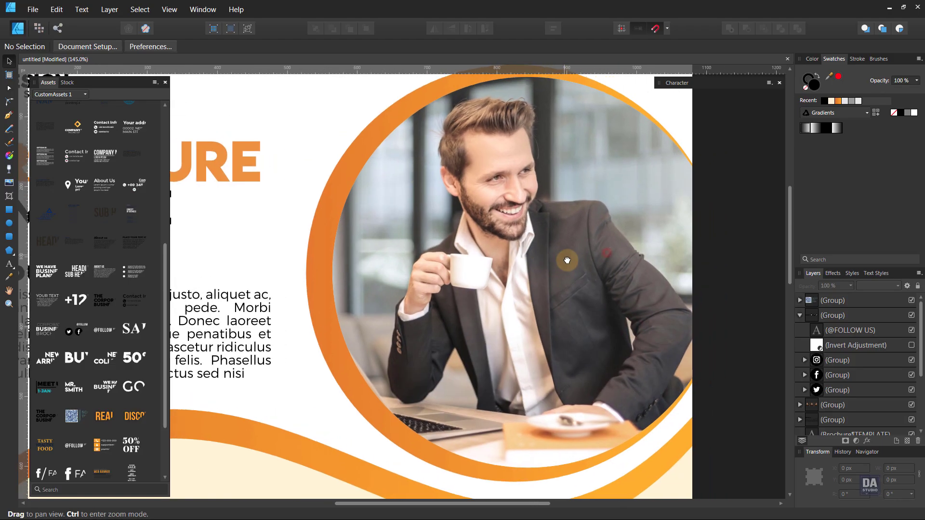
scroll(439, 202, "down", 1)
scroll(414, 231, "down", 1)
left_click(403, 241)
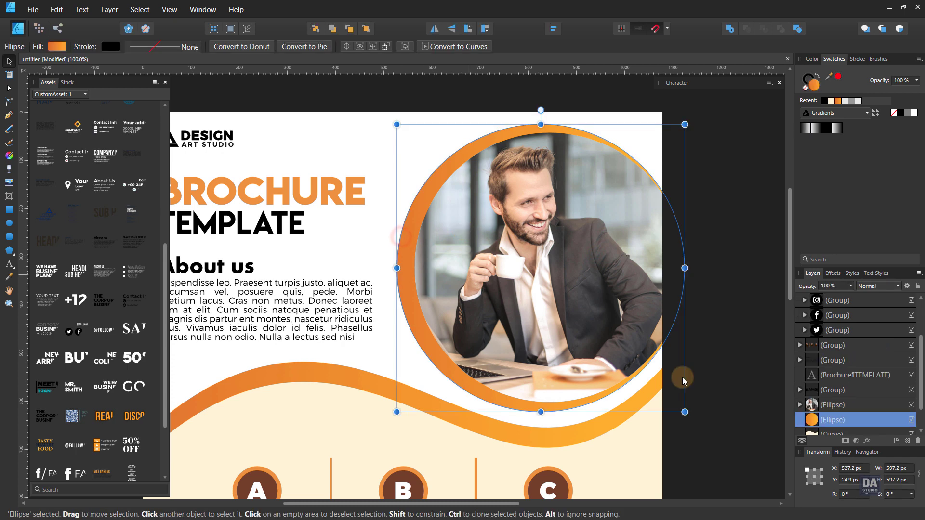
right_click(820, 419)
left_click(799, 259)
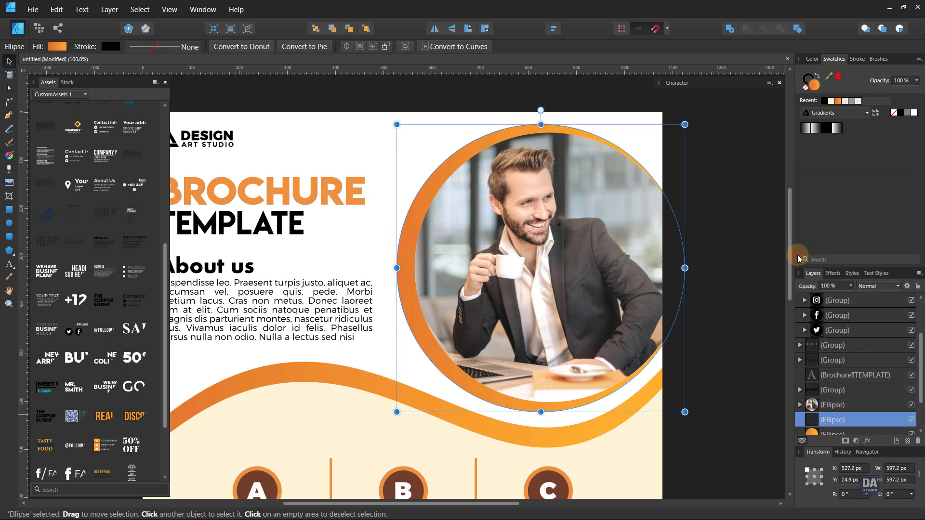
left_click(832, 102)
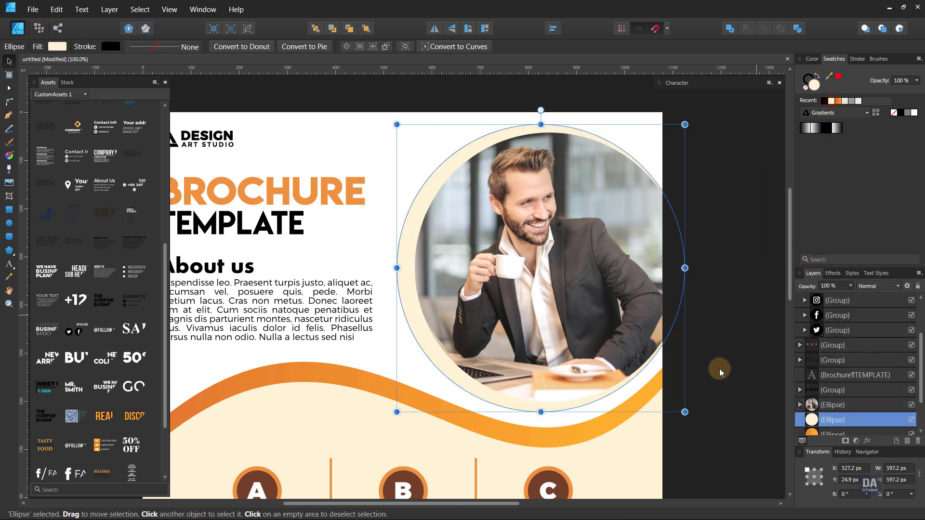
left_click_drag(396, 412, 409, 407)
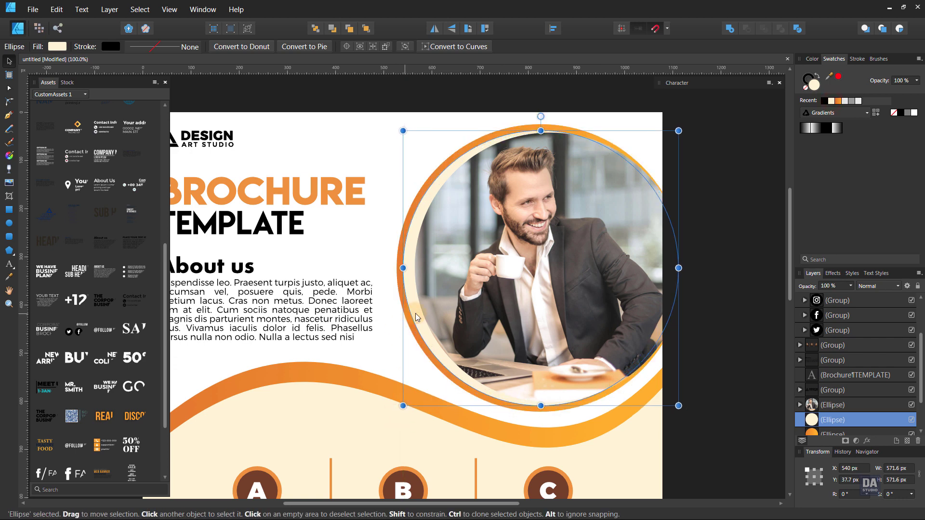
left_click_drag(417, 317, 423, 319)
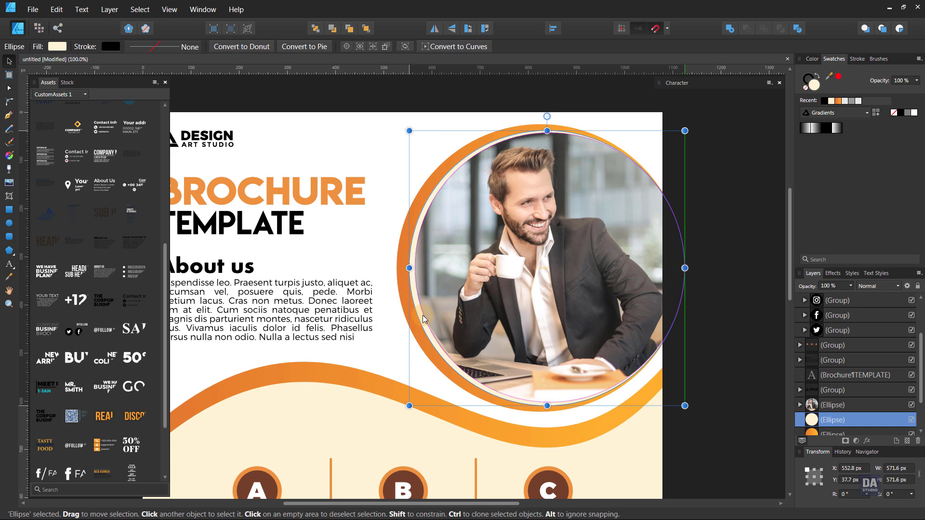
left_click(754, 332)
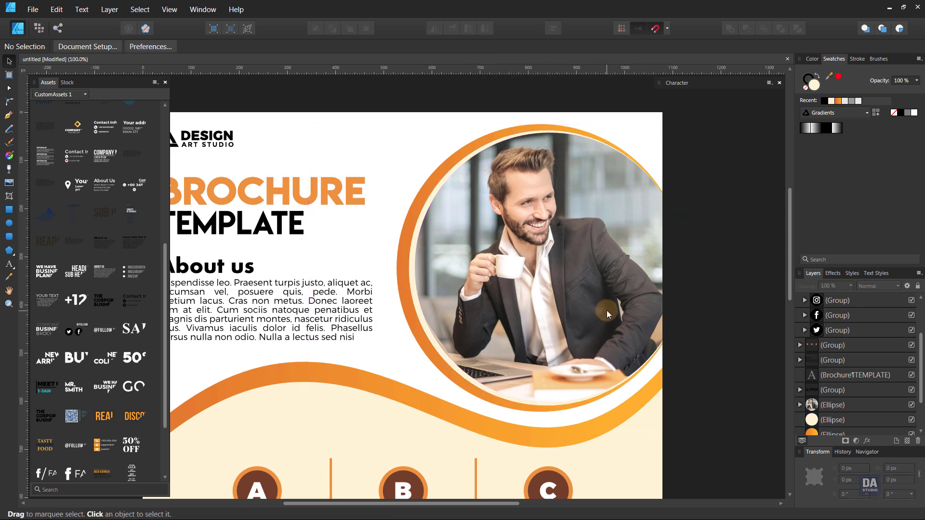
Resize the cream circle to about 556.8 × 556.8 px and nudge it left to centre it.
scroll(561, 311, "down", 2, "ctrl")
scroll(561, 311, "up", 1, "ctrl")
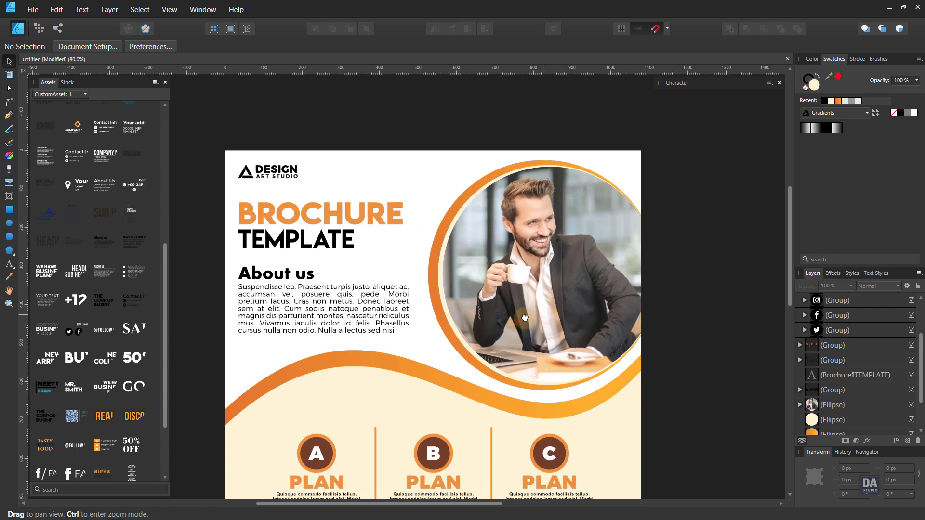
left_click_drag(513, 318, 541, 288)
scroll(496, 265, "up", 4, "ctrl")
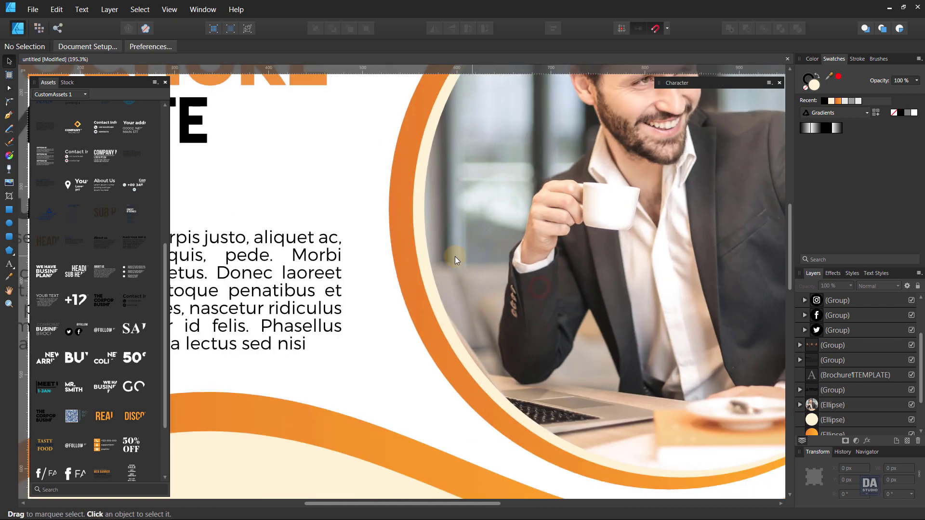
left_click(420, 269)
scroll(429, 274, "down", 4, "ctrl")
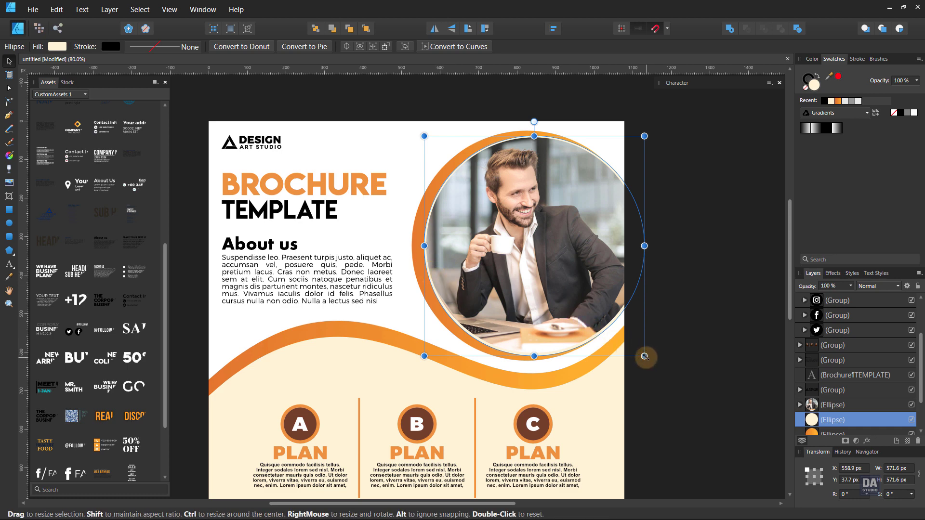
left_click_drag(644, 356, 642, 353)
scroll(522, 305, "up", 2, "ctrl")
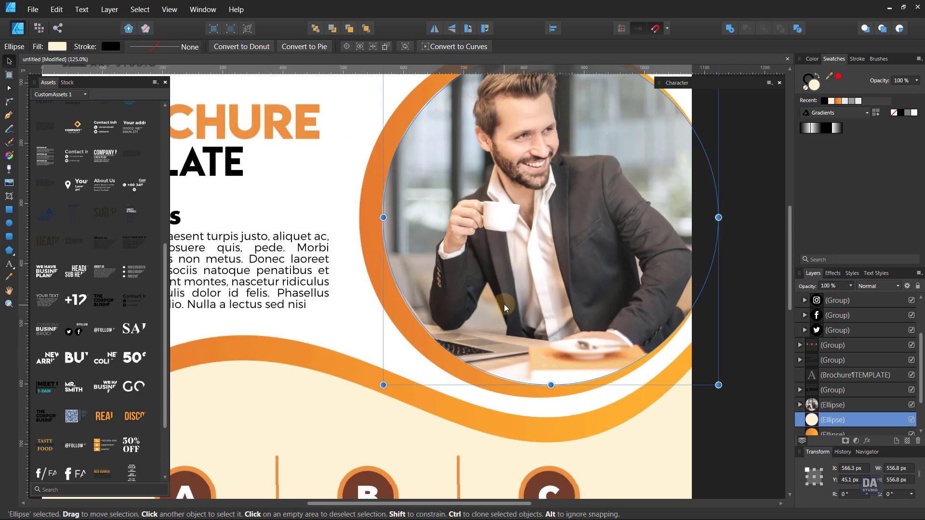
key("Left")
key("Left")
key("Left")
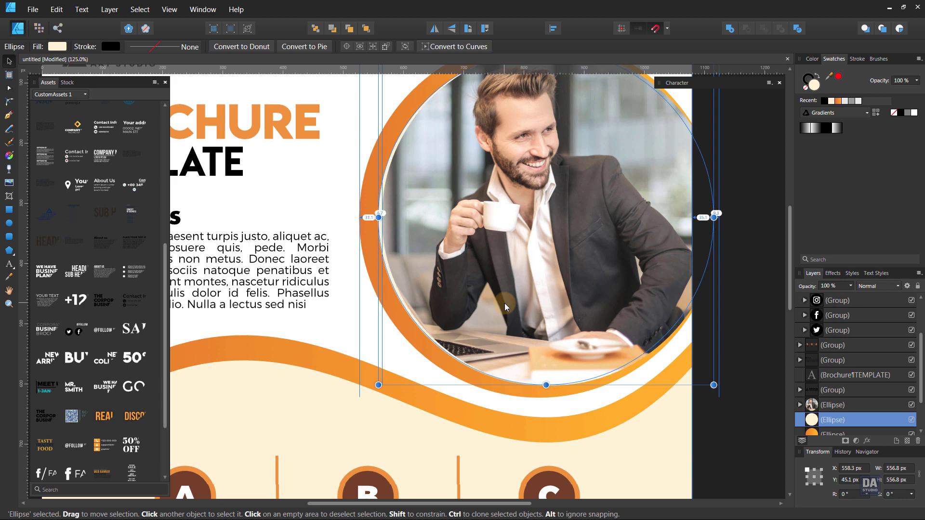
key("Left")
key("Left")
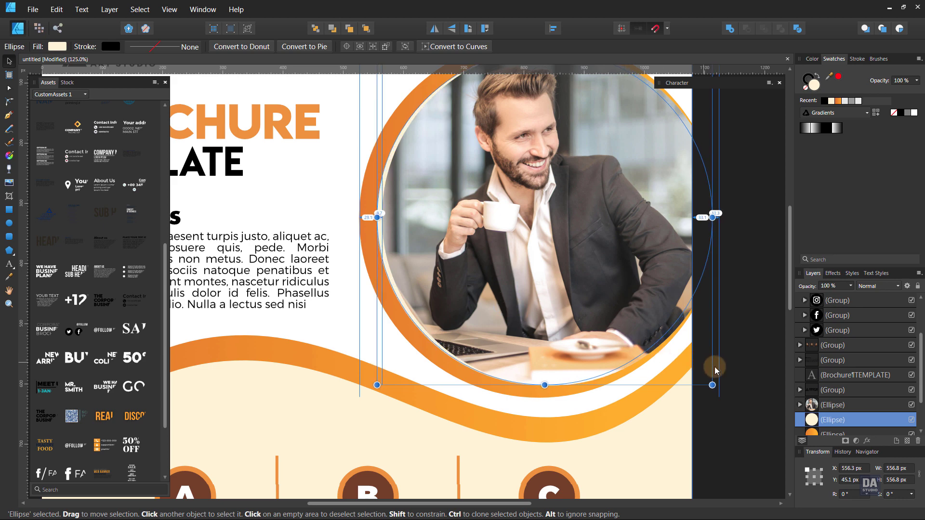
left_click(727, 375)
key("ctrl+0")
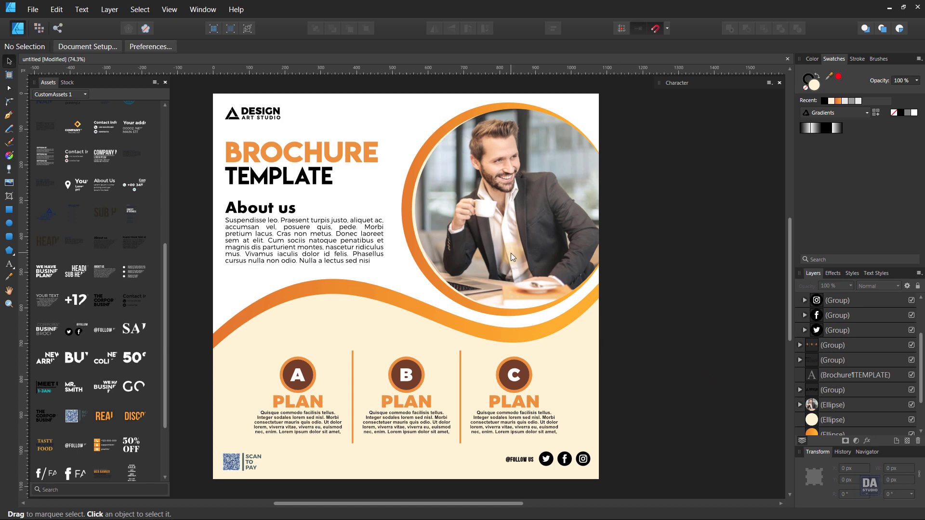
Select the word BROCHURE in the title and shift its hue toward red on the colour wheel.
left_click(288, 147)
double_click(288, 147)
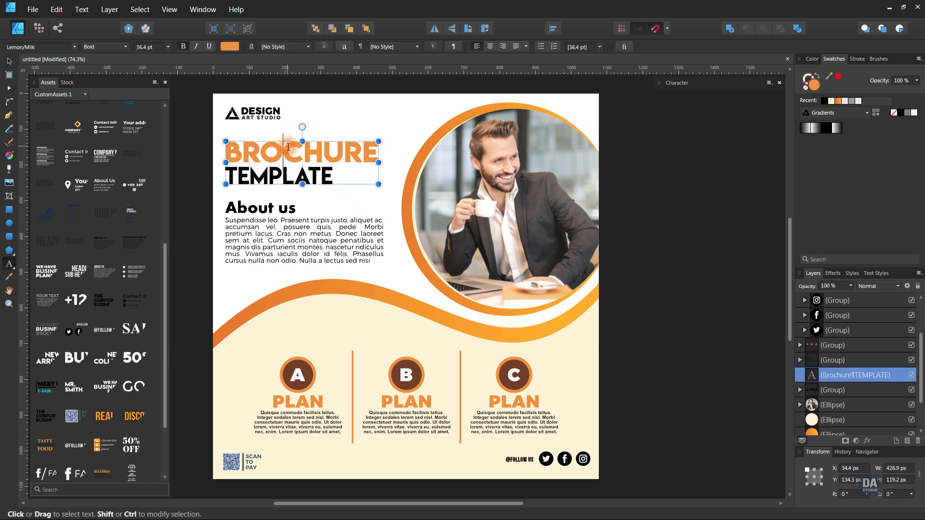
left_click(811, 59)
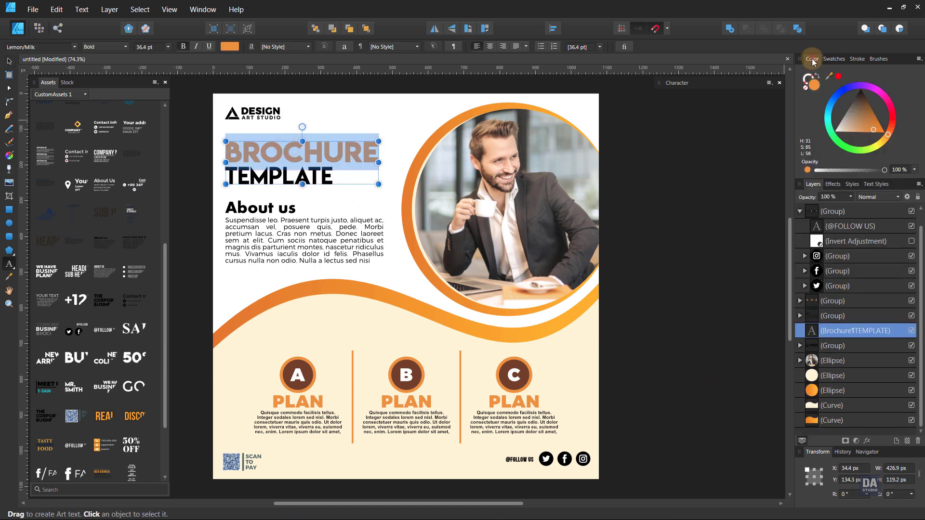
left_click_drag(888, 134, 875, 125)
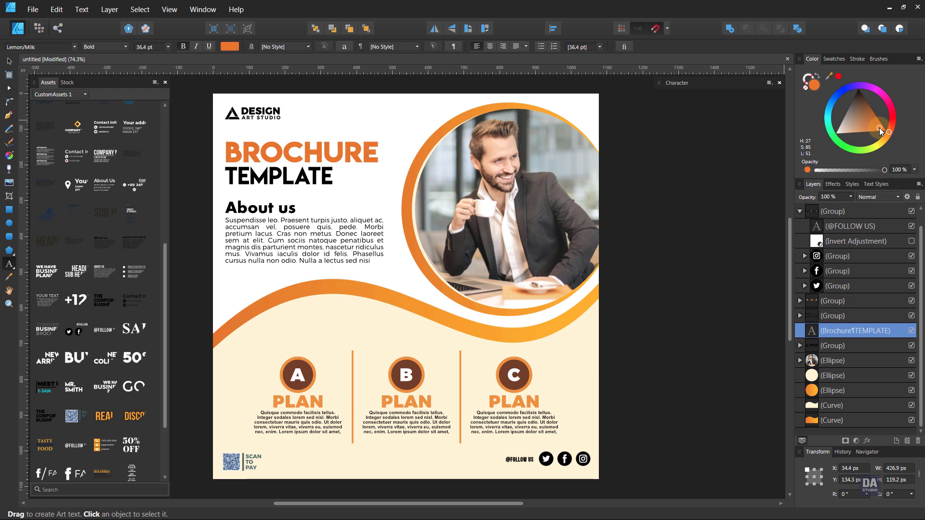
left_click(9, 61)
left_click(185, 187)
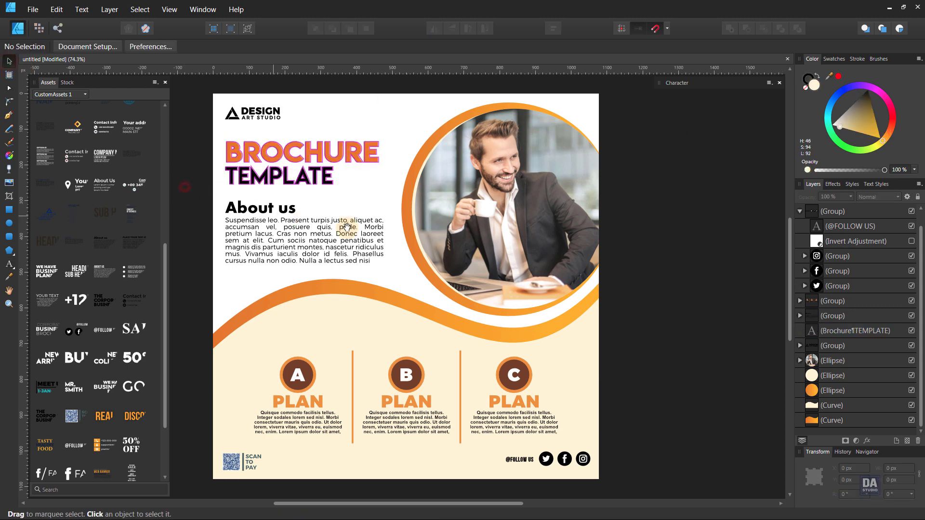
left_click_drag(347, 227, 357, 232)
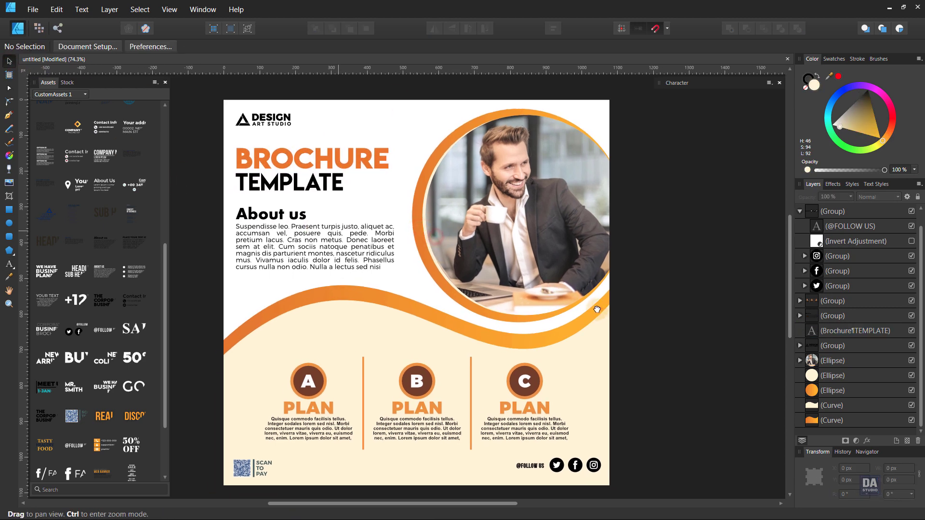
left_click_drag(597, 309, 596, 308)
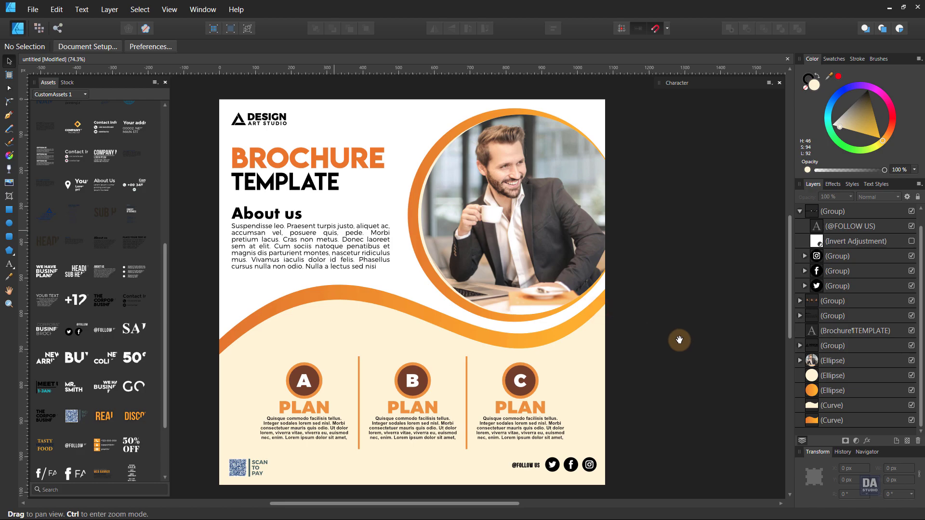